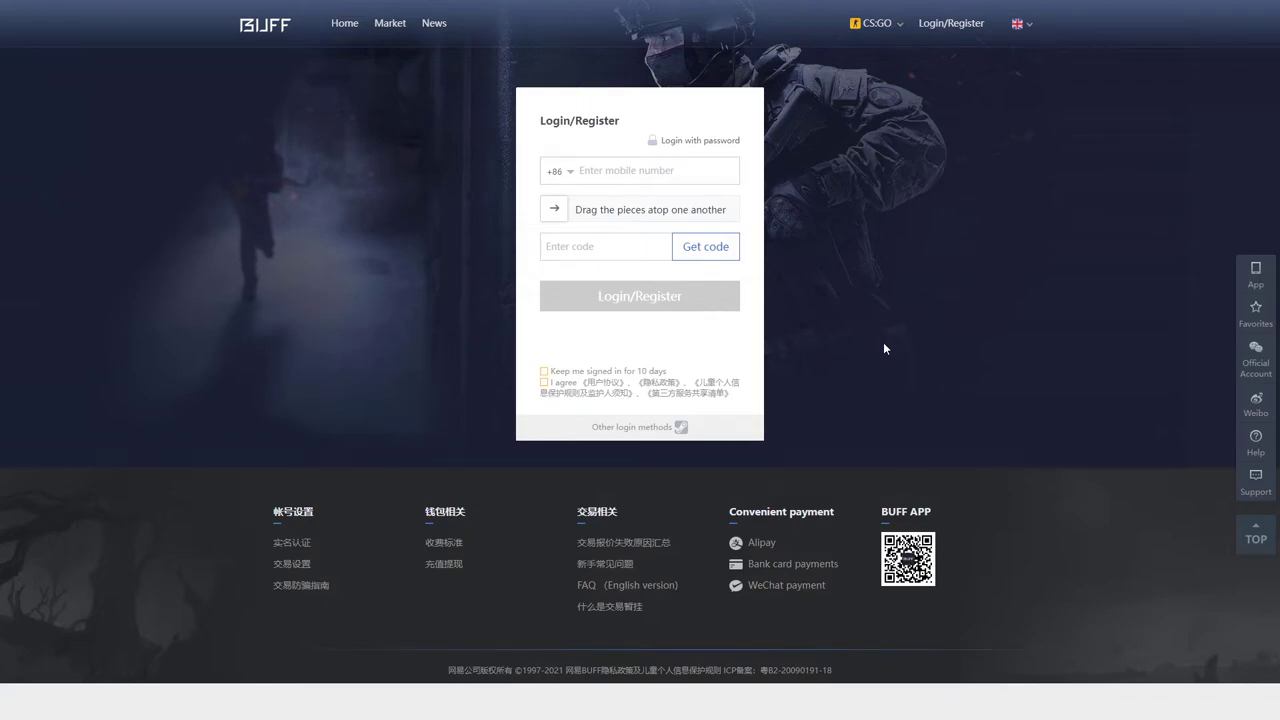
- Exit full screen and open the country calling code list beside the mobile number field
{"action": "key", "text": "F11"}
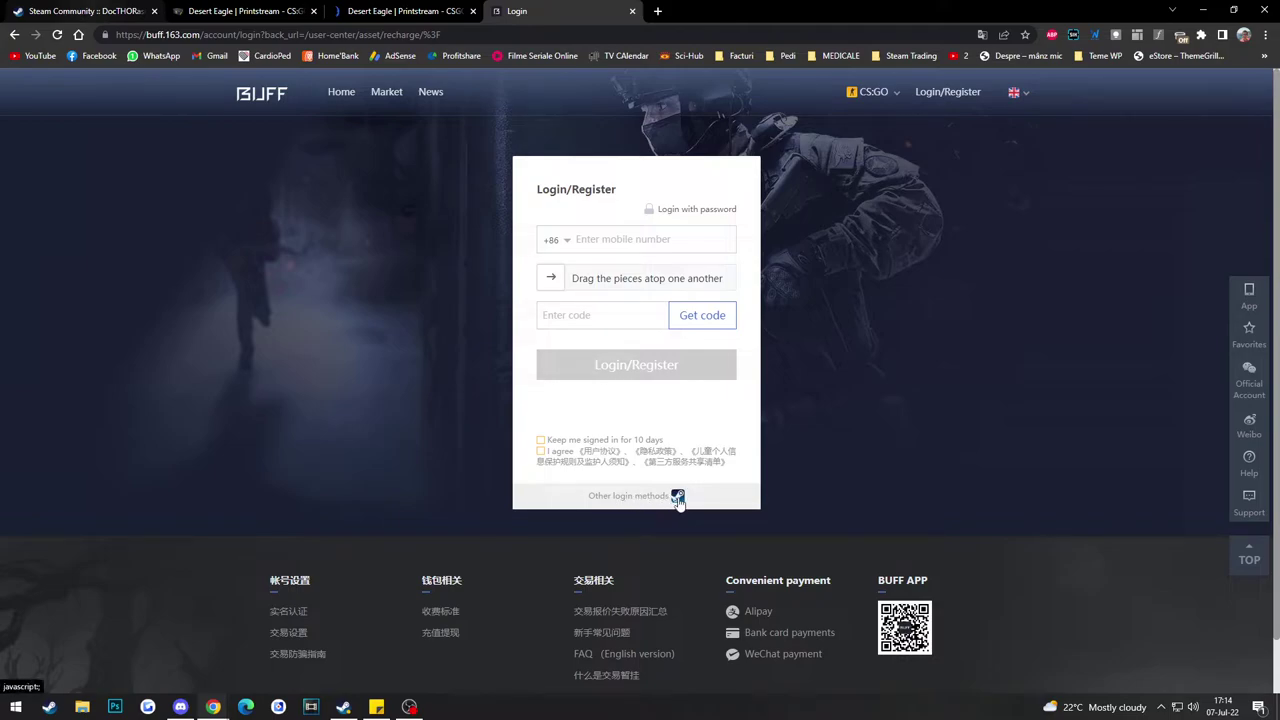
{"action": "left_click", "coordinate": [632, 240]}
{"action": "left_click", "coordinate": [556, 241]}
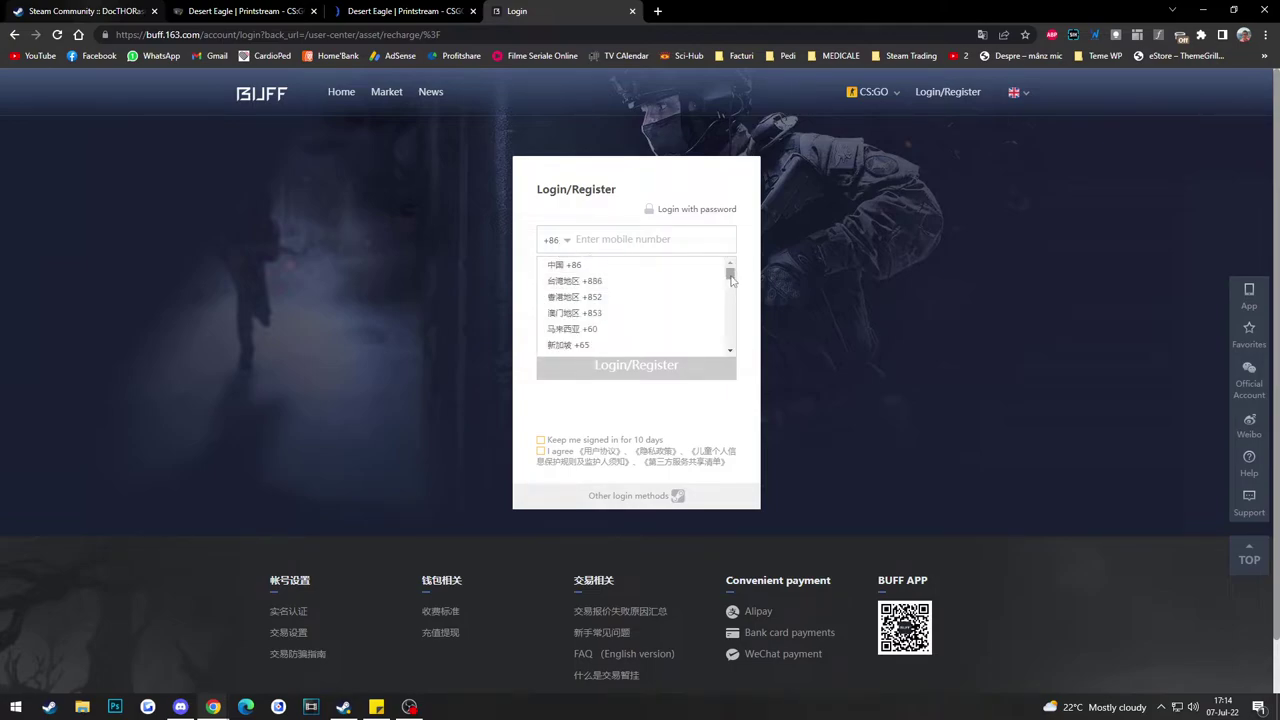
- Scroll down the calling code list and choose 罗马尼亚 (Romania) +40
{"action": "left_click_drag", "start_coordinate": [731, 273], "coordinate": [733, 280]}
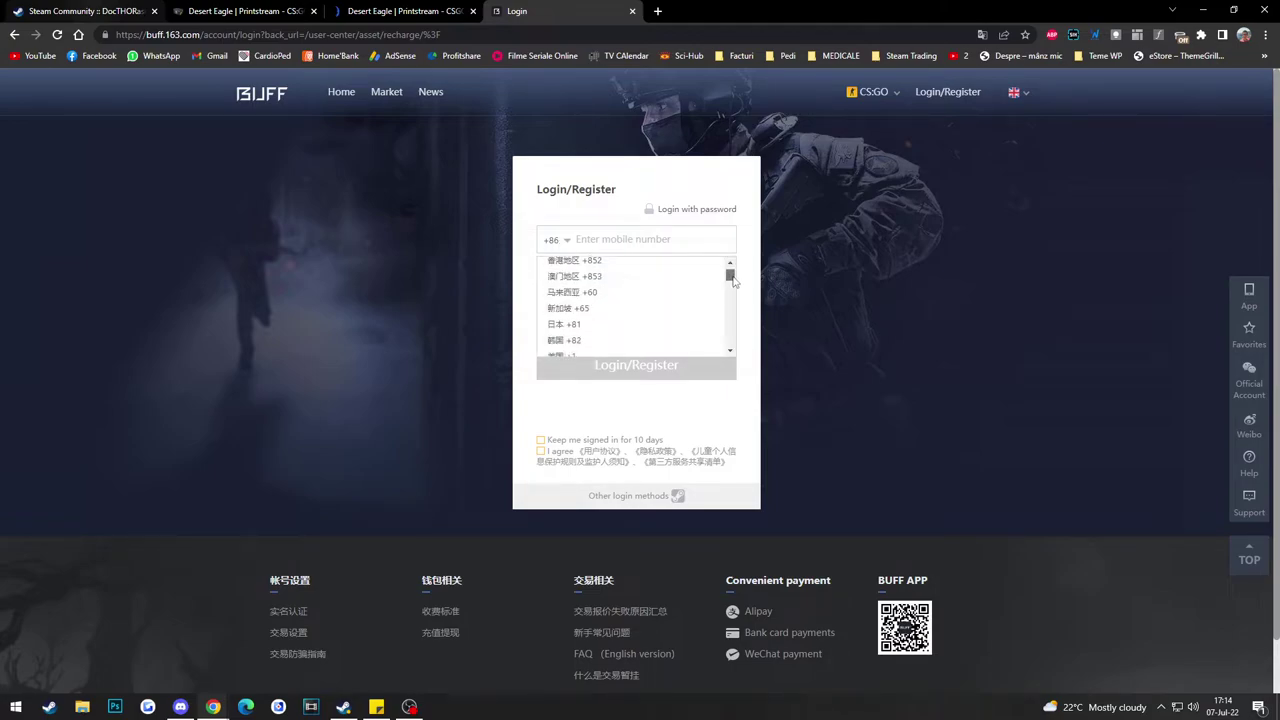
{"action": "left_click", "coordinate": [731, 352]}
{"action": "scroll", "coordinate": [731, 352], "scroll_direction": "down", "scroll_amount": 5}
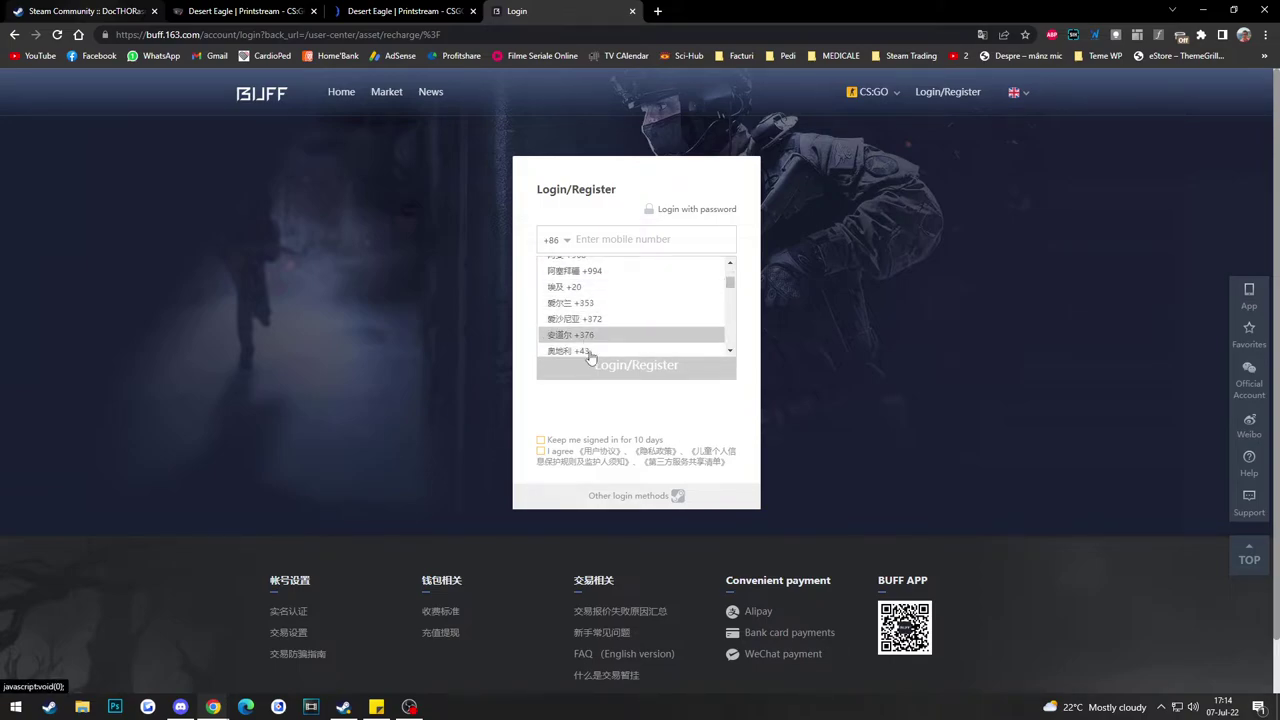
{"action": "left_click", "coordinate": [730, 352]}
{"action": "scroll", "coordinate": [730, 354], "scroll_direction": "down", "scroll_amount": 4}
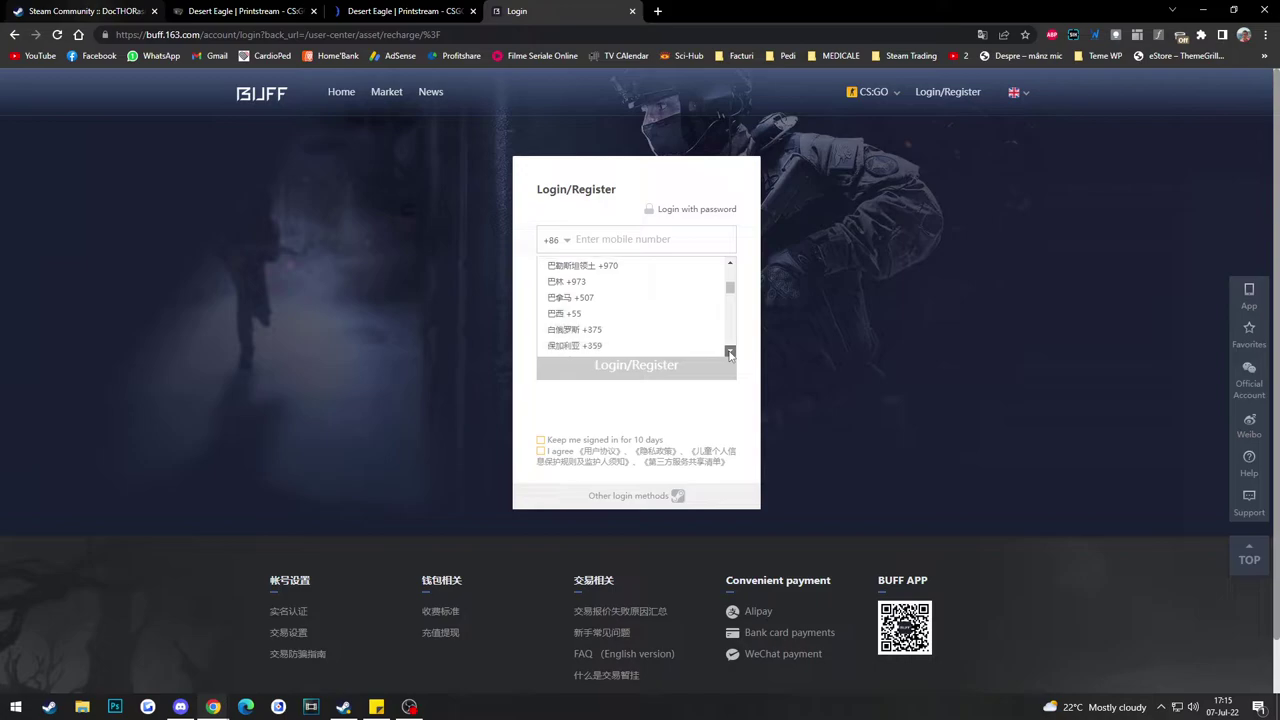
{"action": "scroll", "coordinate": [730, 354], "scroll_direction": "down", "scroll_amount": 5}
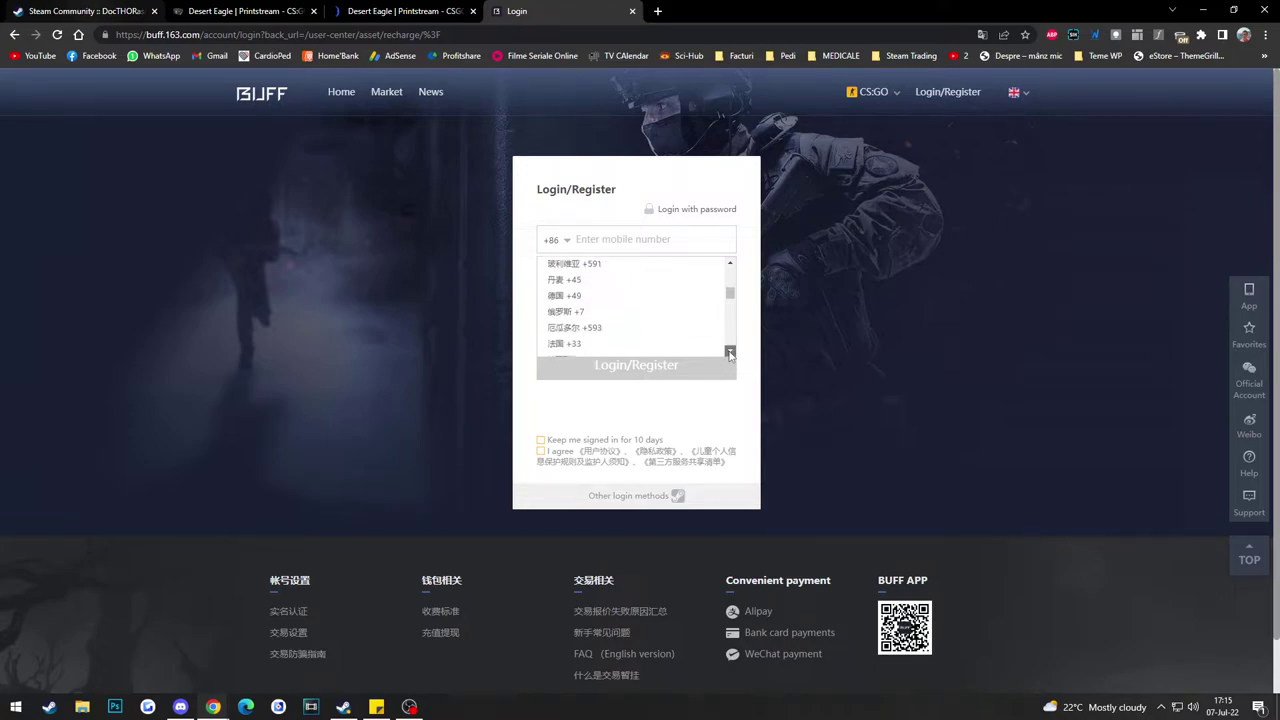
{"action": "scroll", "coordinate": [730, 354], "scroll_direction": "down", "scroll_amount": 5}
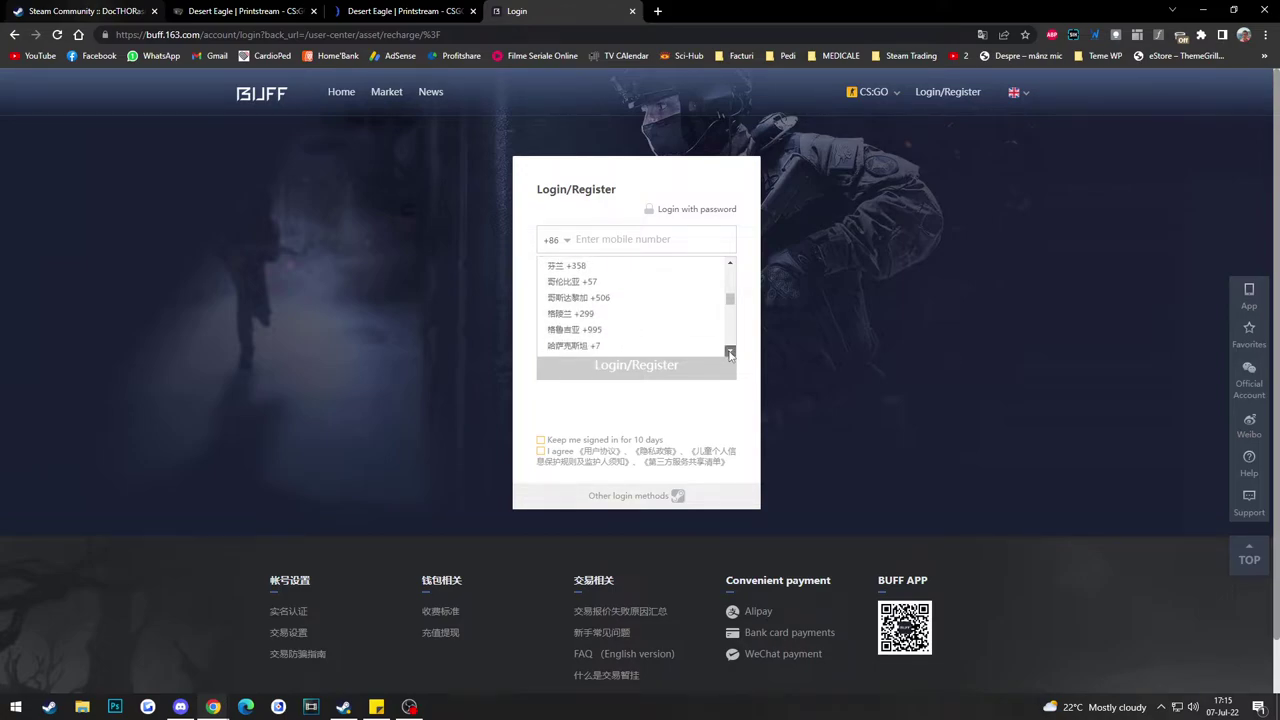
{"action": "scroll", "coordinate": [730, 354], "scroll_direction": "down", "scroll_amount": 5}
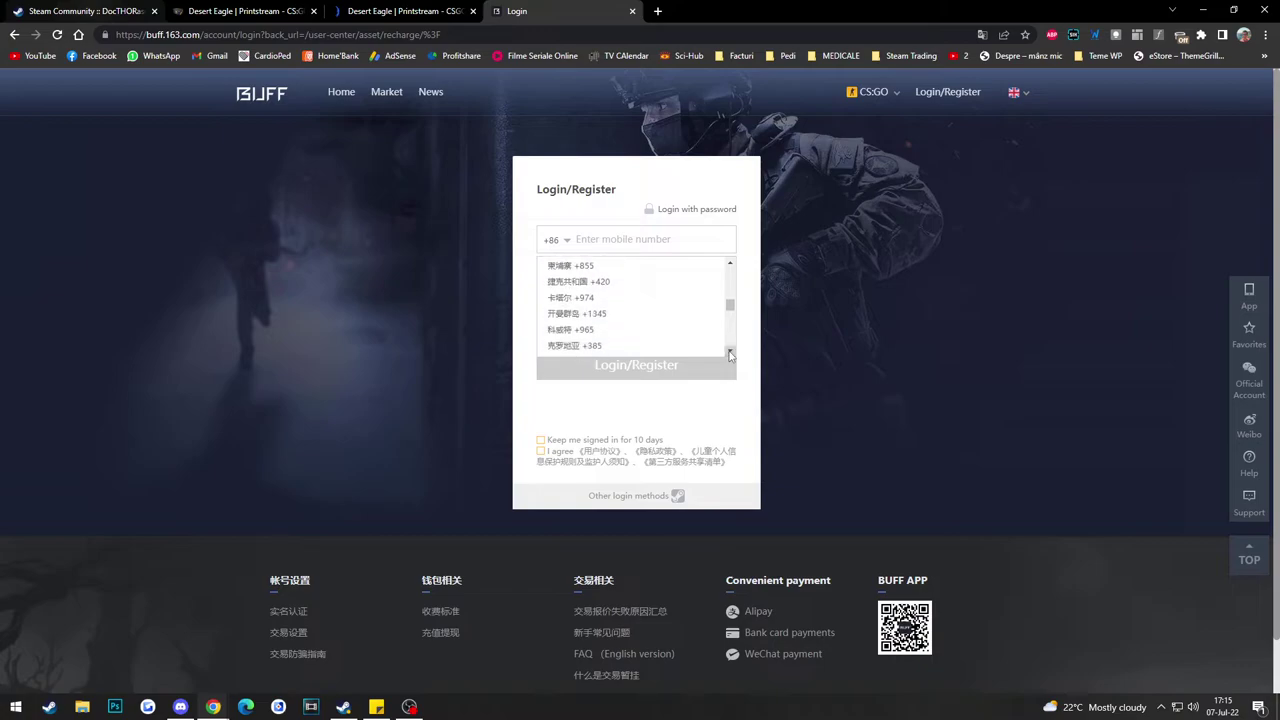
{"action": "scroll", "coordinate": [730, 354], "scroll_direction": "down", "scroll_amount": 1}
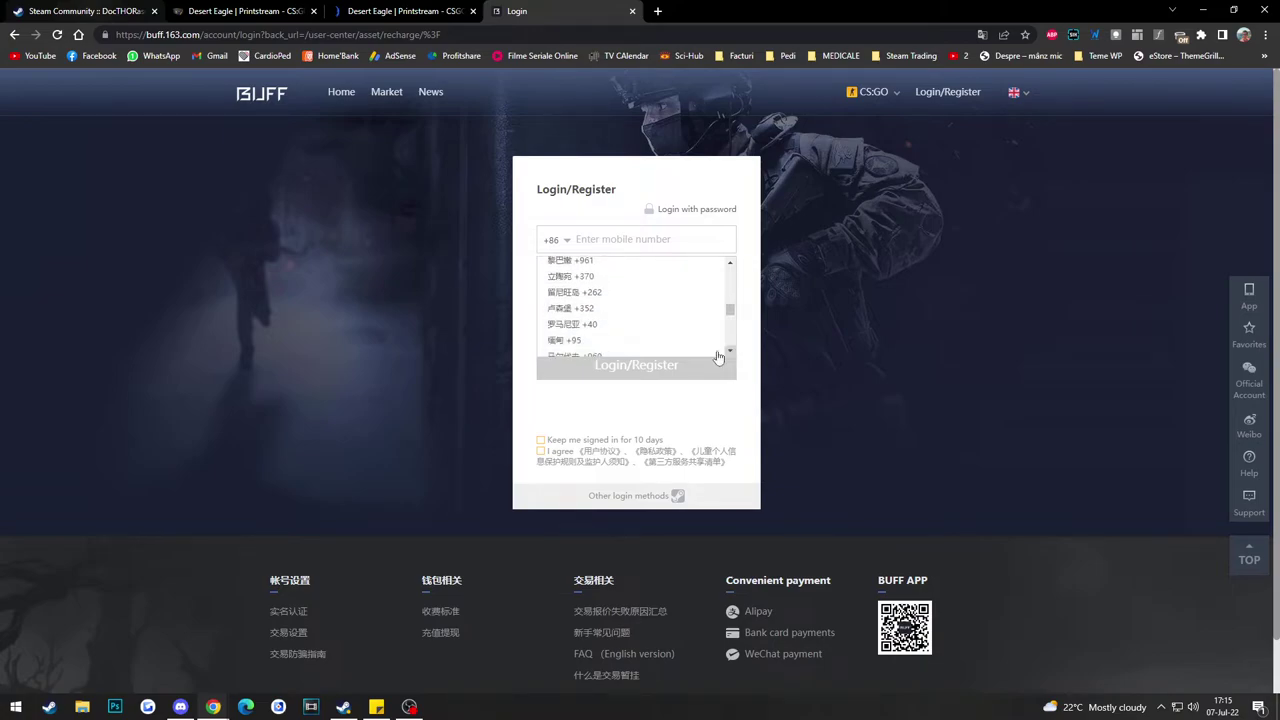
{"action": "left_click", "coordinate": [588, 331]}
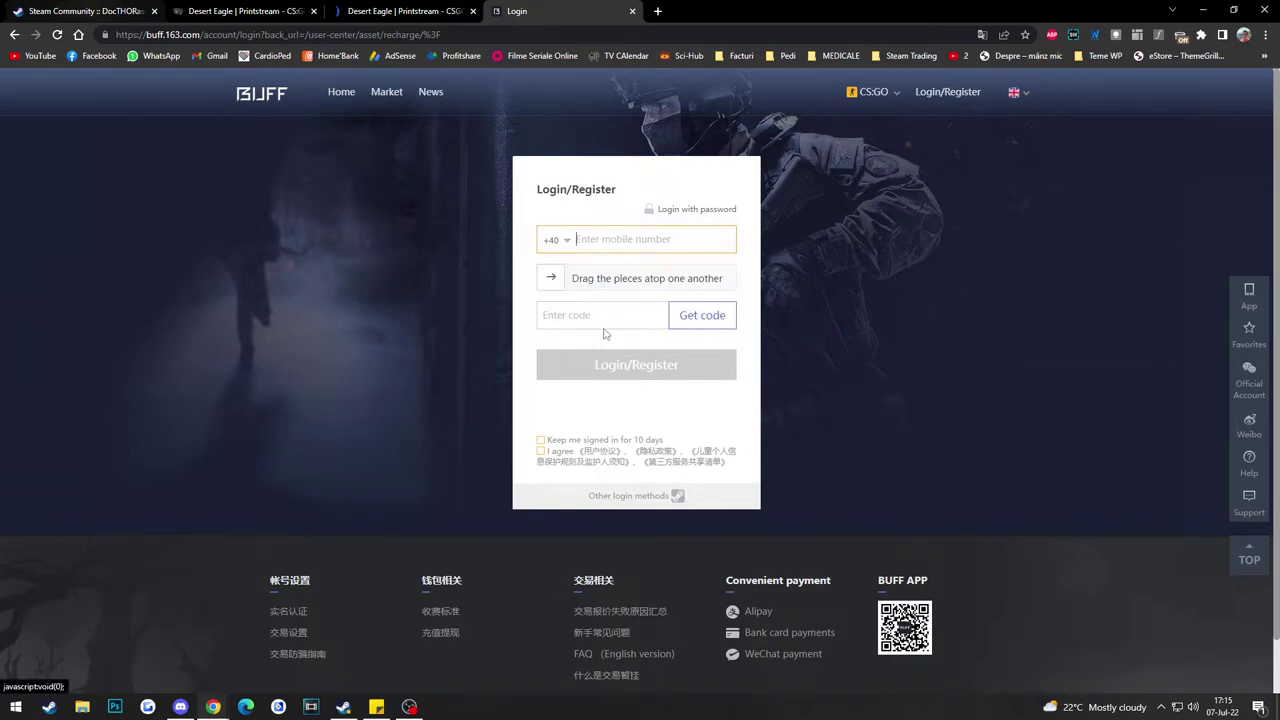
- Enter the mobile number, then slide the puzzle piece into its gap to pass verification
{"action": "left_click", "coordinate": [585, 240]}
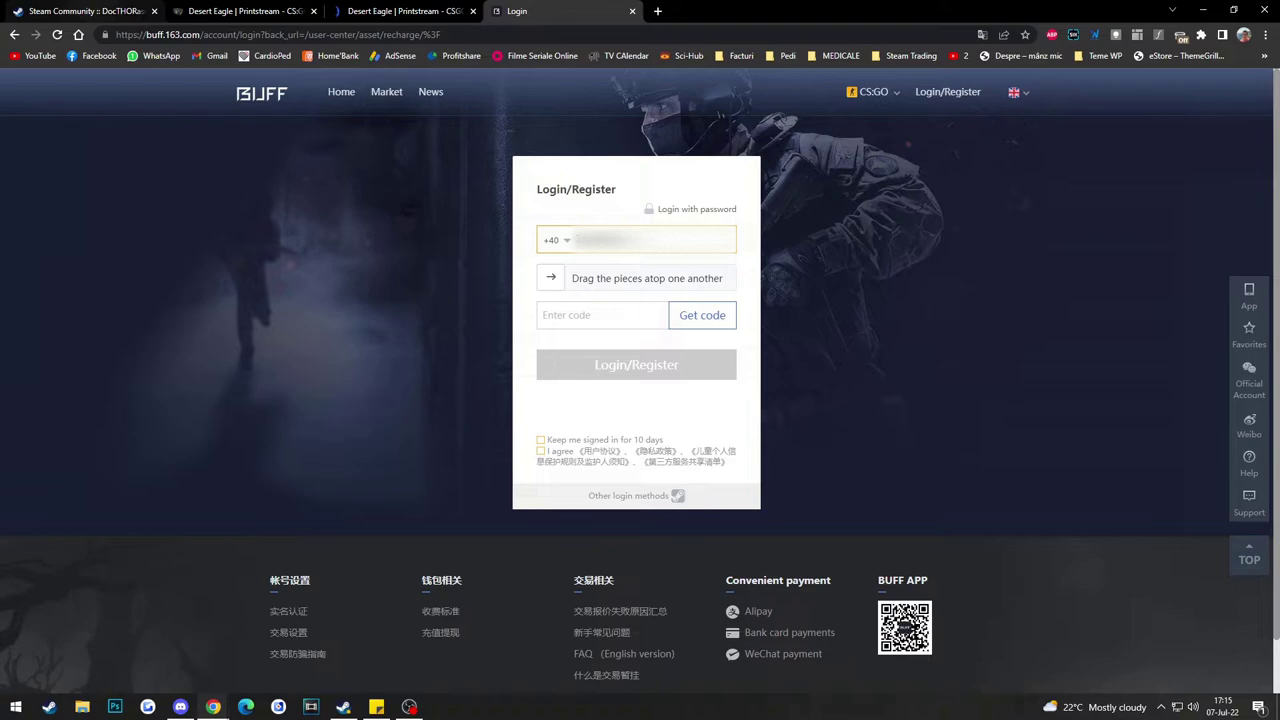
{"action": "left_click", "coordinate": [550, 280]}
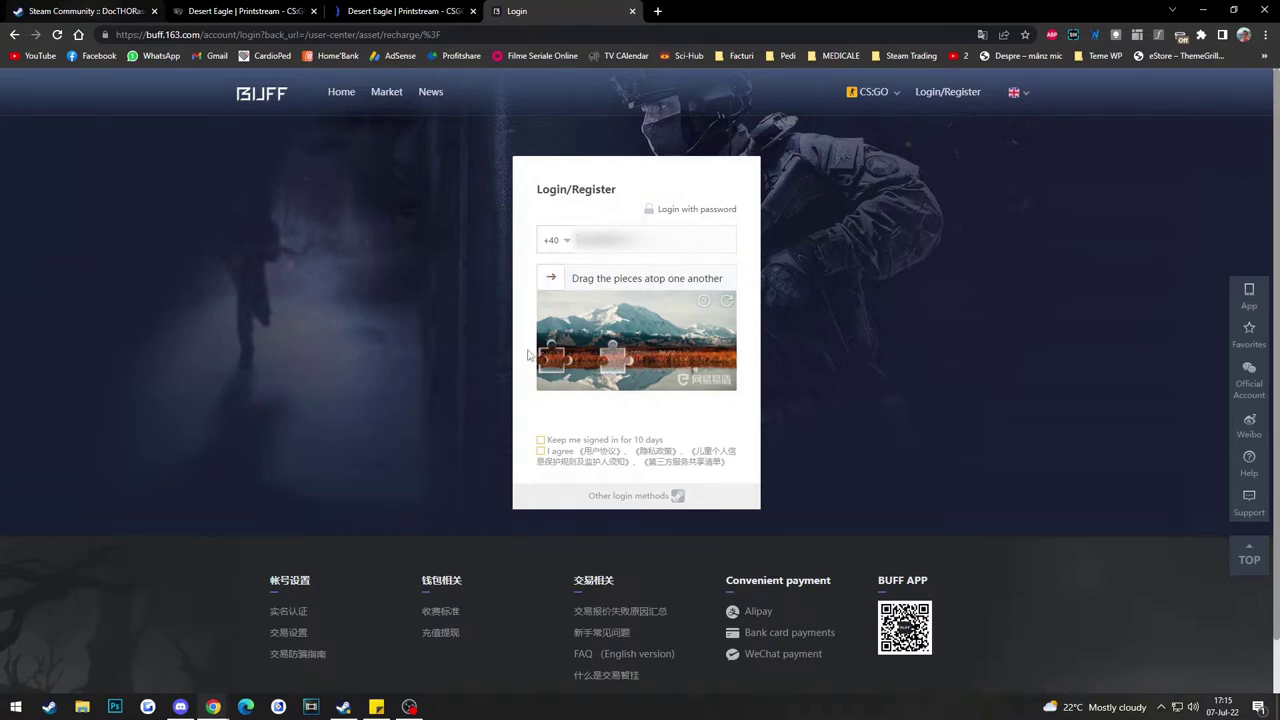
{"action": "left_click_drag", "start_coordinate": [555, 289], "coordinate": [620, 289]}
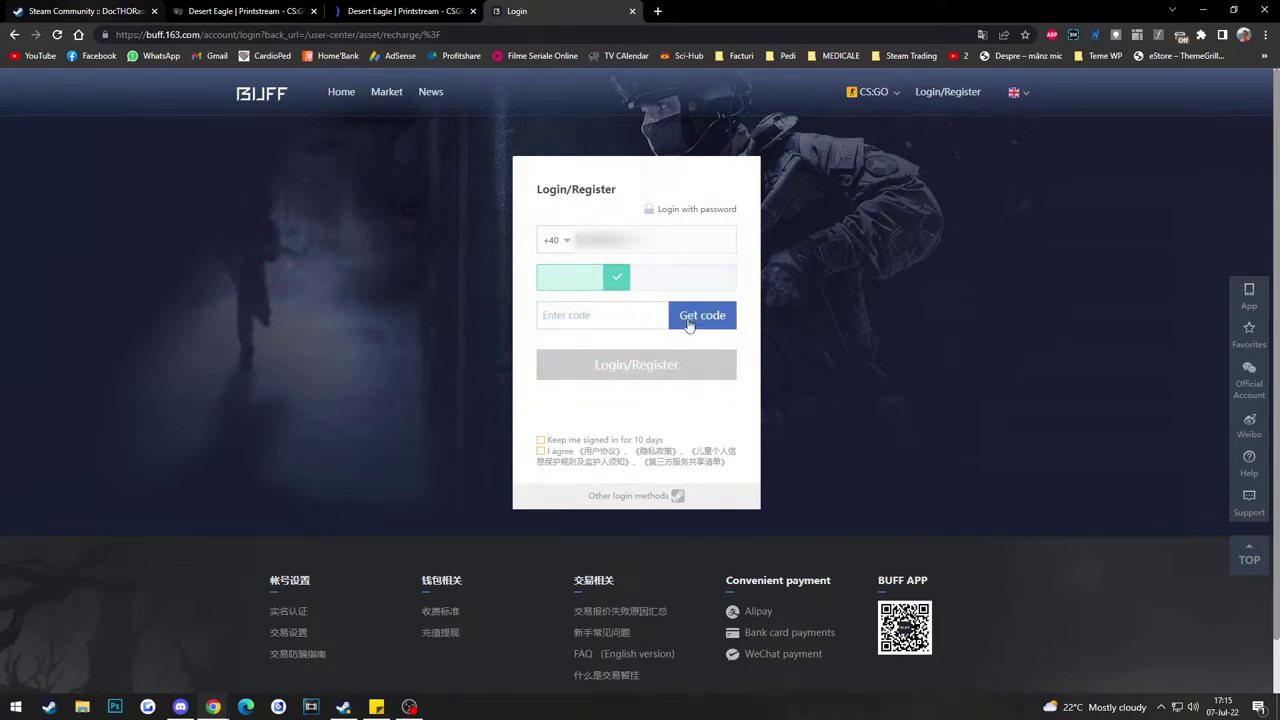
- Request the SMS verification code, redoing the slider puzzle when it resets
{"action": "left_click", "coordinate": [690, 325]}
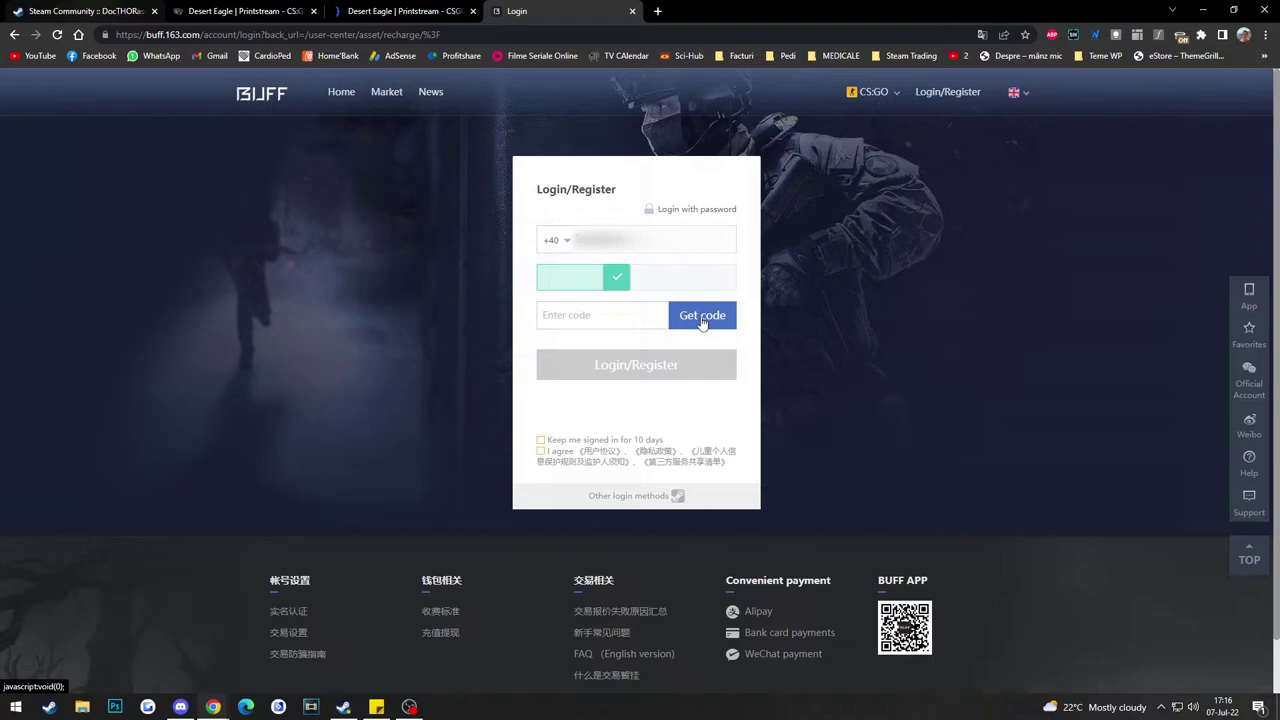
{"action": "left_click", "coordinate": [702, 316]}
{"action": "left_click_drag", "start_coordinate": [551, 278], "coordinate": [681, 320]}
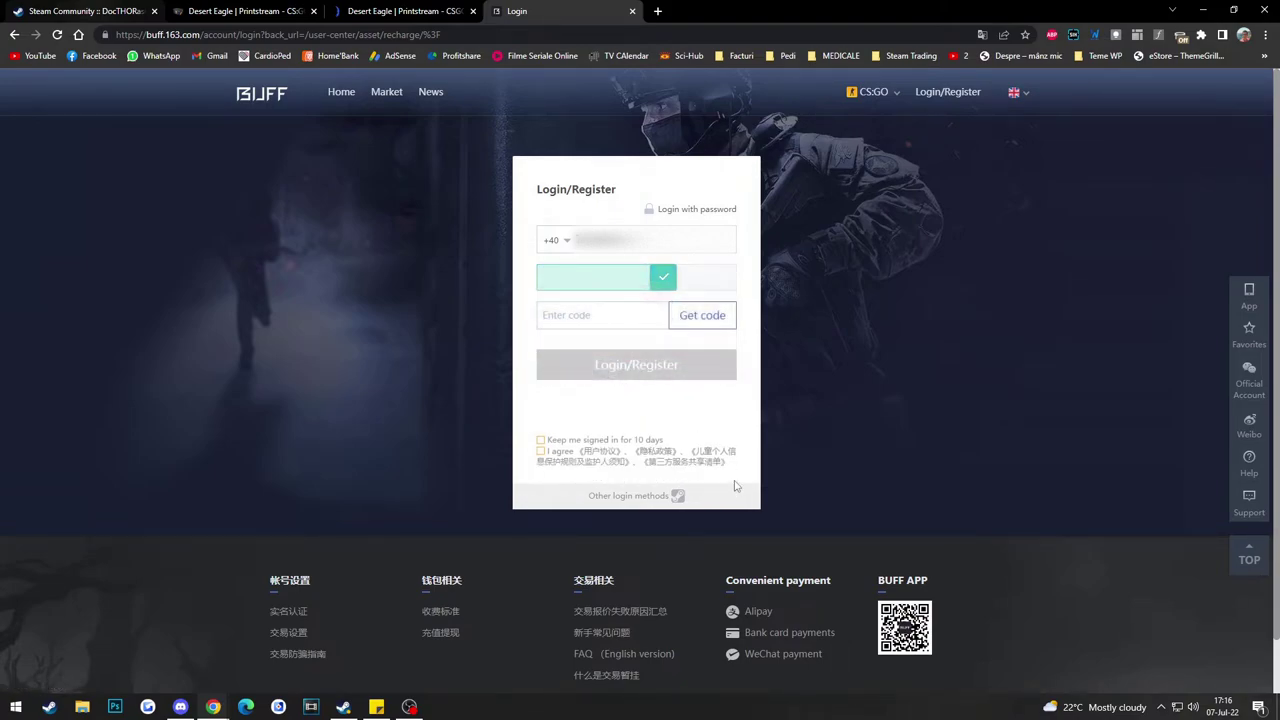
{"action": "left_click", "coordinate": [705, 318]}
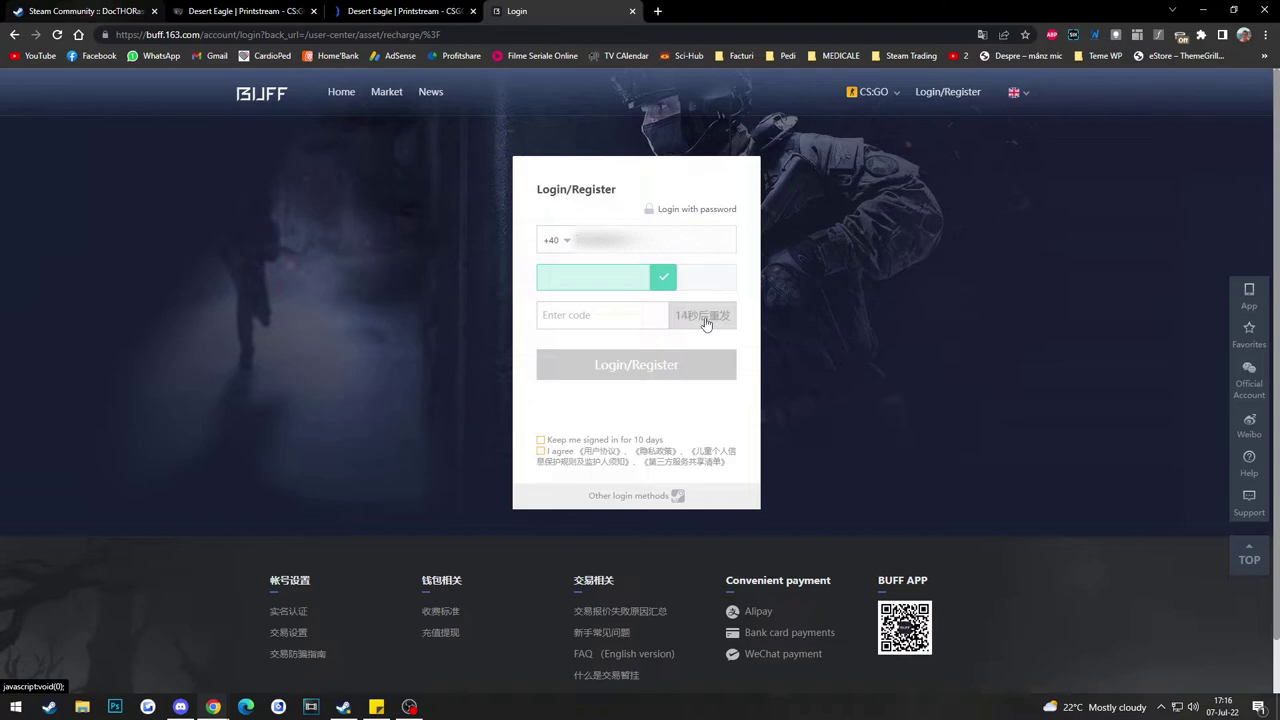
- Enter the texted verification code and tick 'Keep me signed in for 10 days' and the user agreement
{"action": "left_click", "coordinate": [654, 323]}
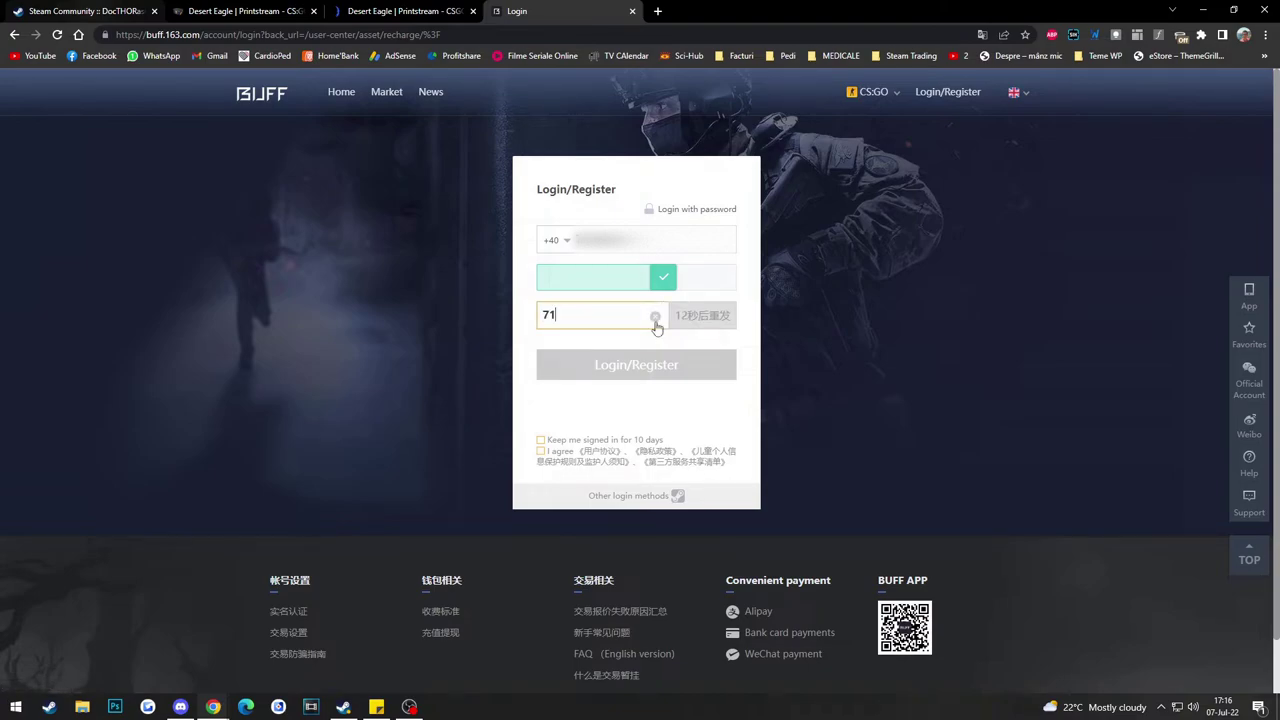
{"action": "left_click", "coordinate": [539, 442]}
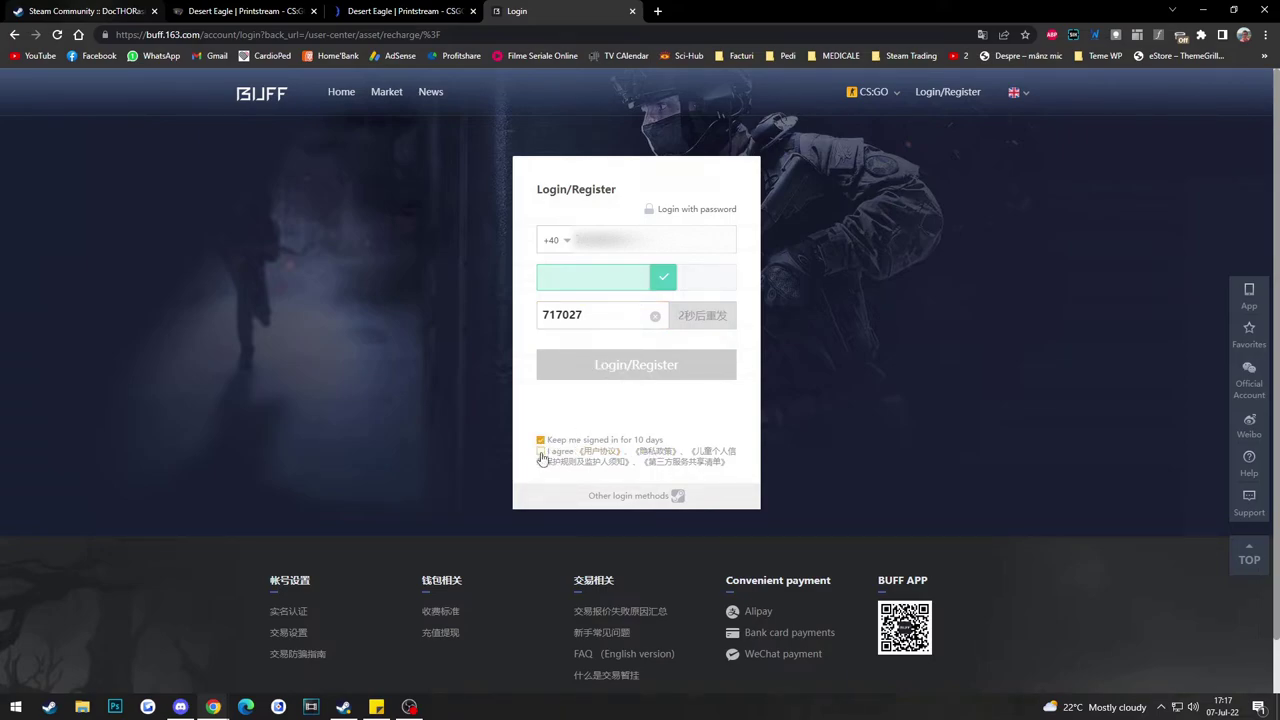
{"action": "left_click", "coordinate": [540, 453]}
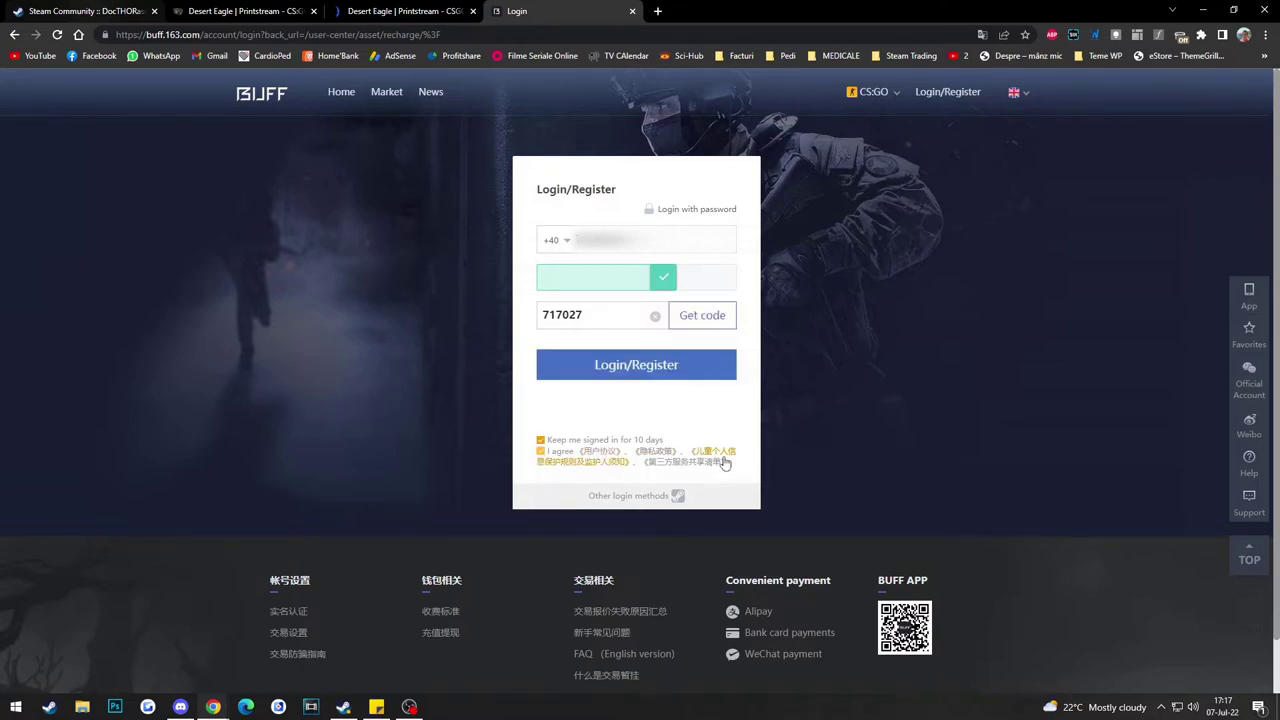
- Submit the login, leaving the invitation code field empty and its suggestions dismissed
{"action": "left_click", "coordinate": [622, 369]}
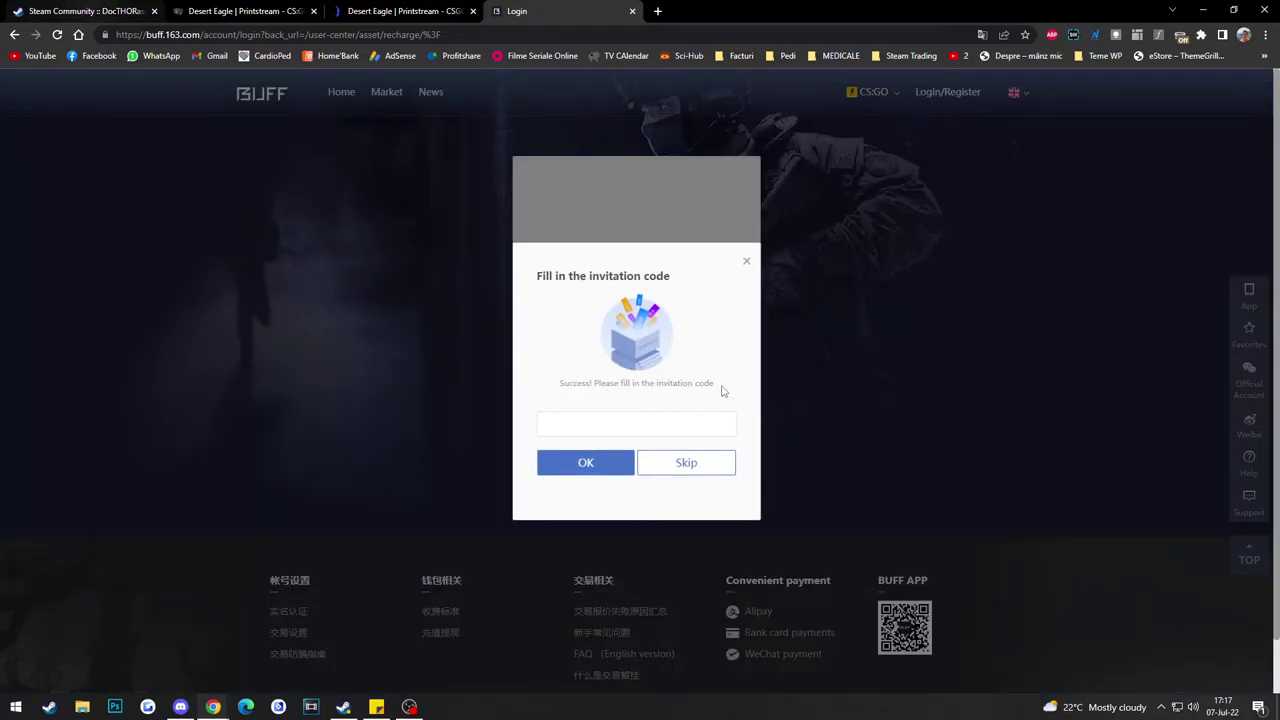
{"action": "left_click", "coordinate": [614, 424]}
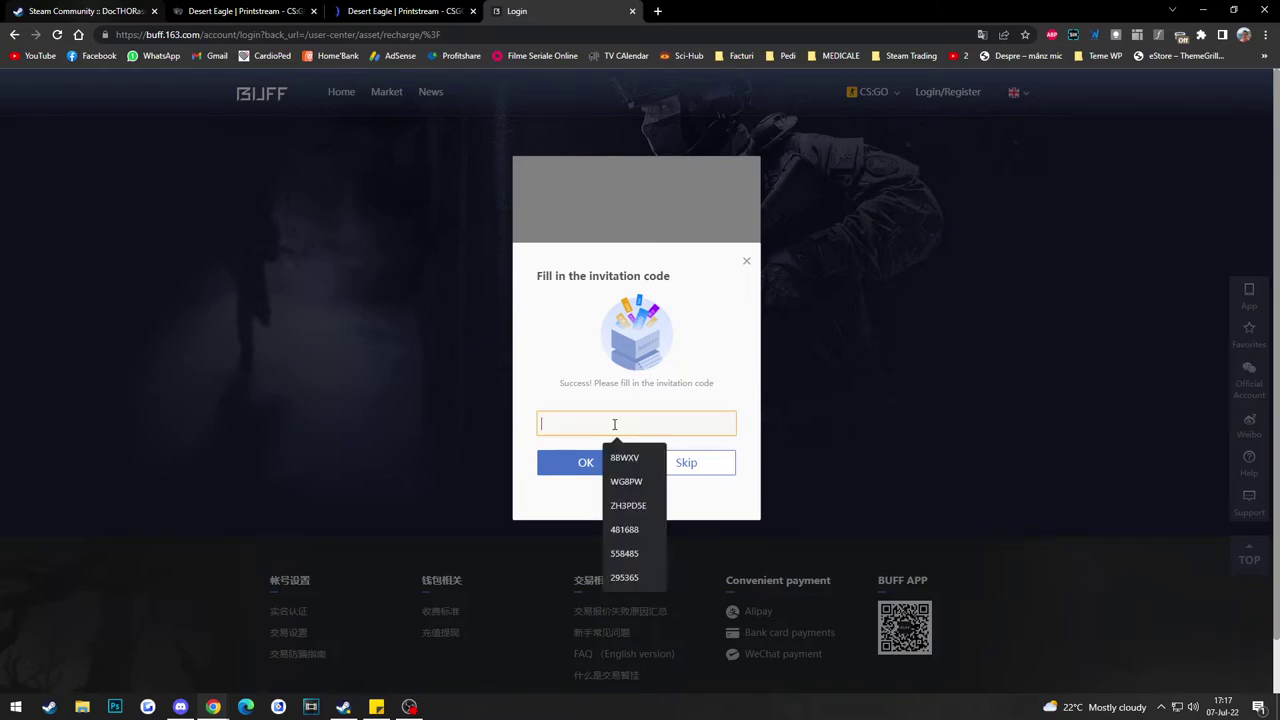
{"action": "left_click", "coordinate": [743, 423]}
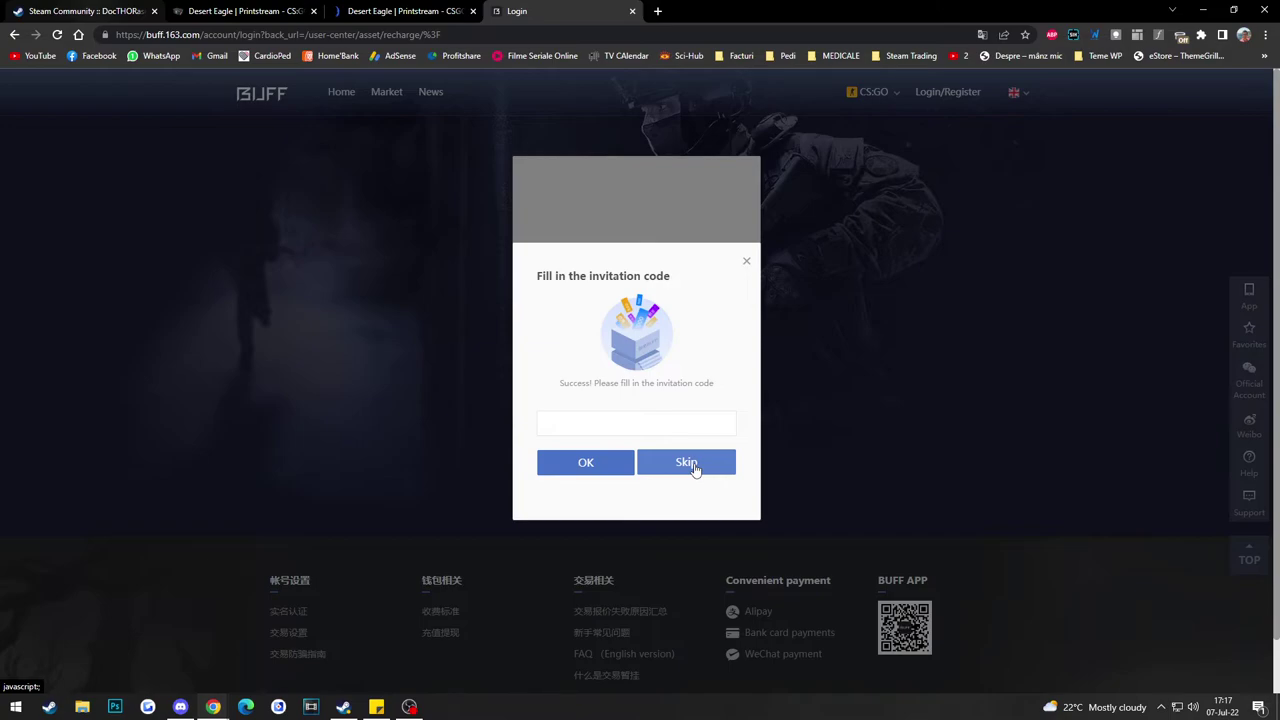
- Skip the invitation code, sign in through the Steam popup and confirm binding that Steam account
{"action": "left_click", "coordinate": [688, 463]}
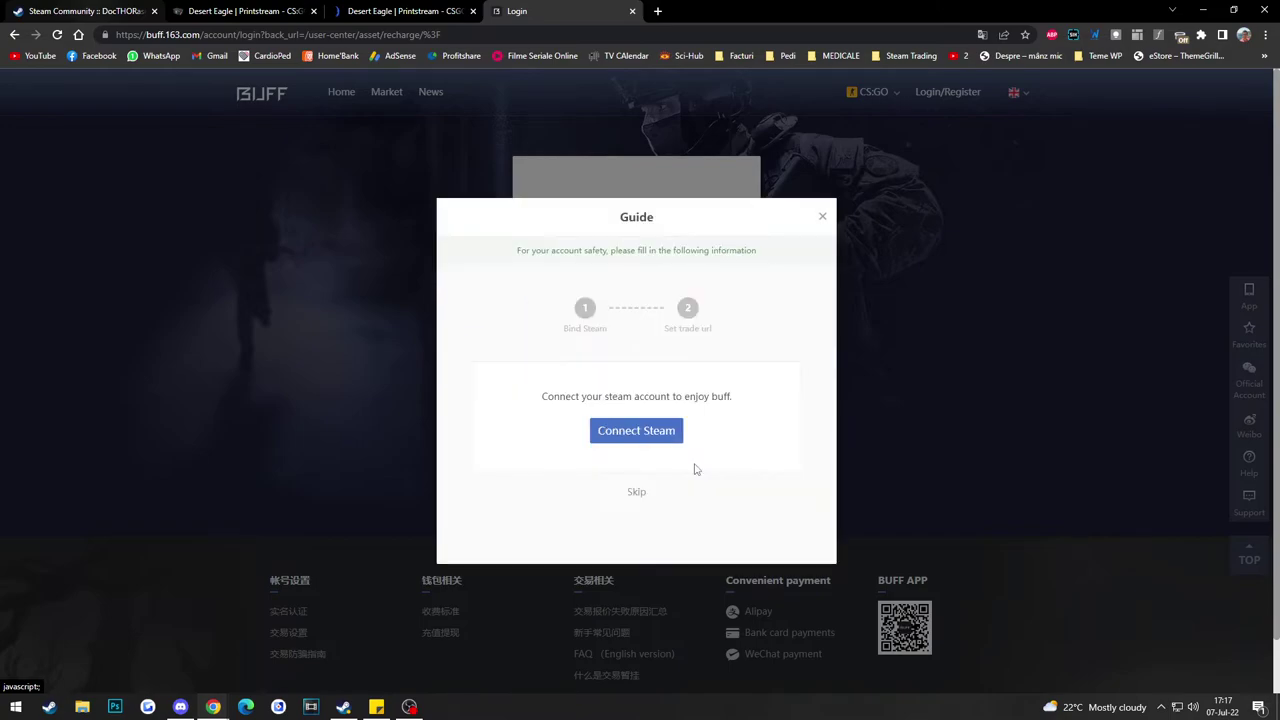
{"action": "left_click", "coordinate": [651, 433]}
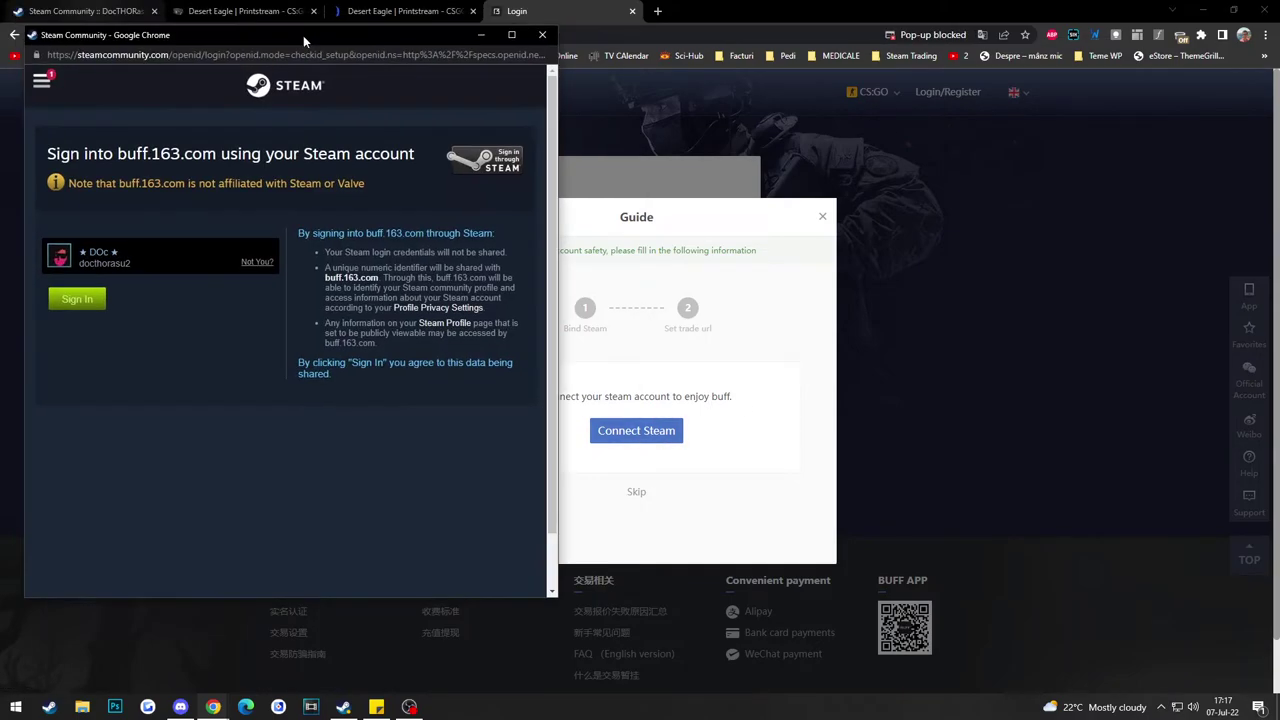
{"action": "left_click_drag", "start_coordinate": [277, 10], "coordinate": [614, 89]}
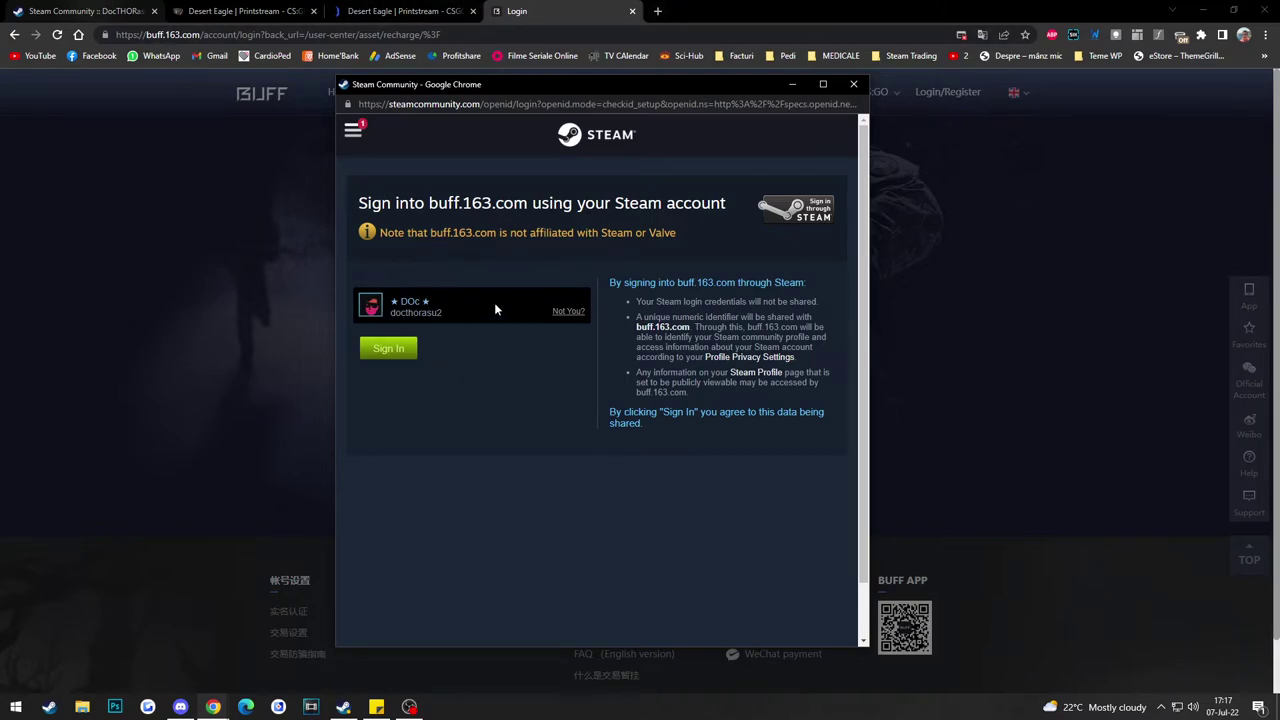
{"action": "left_click", "coordinate": [389, 355]}
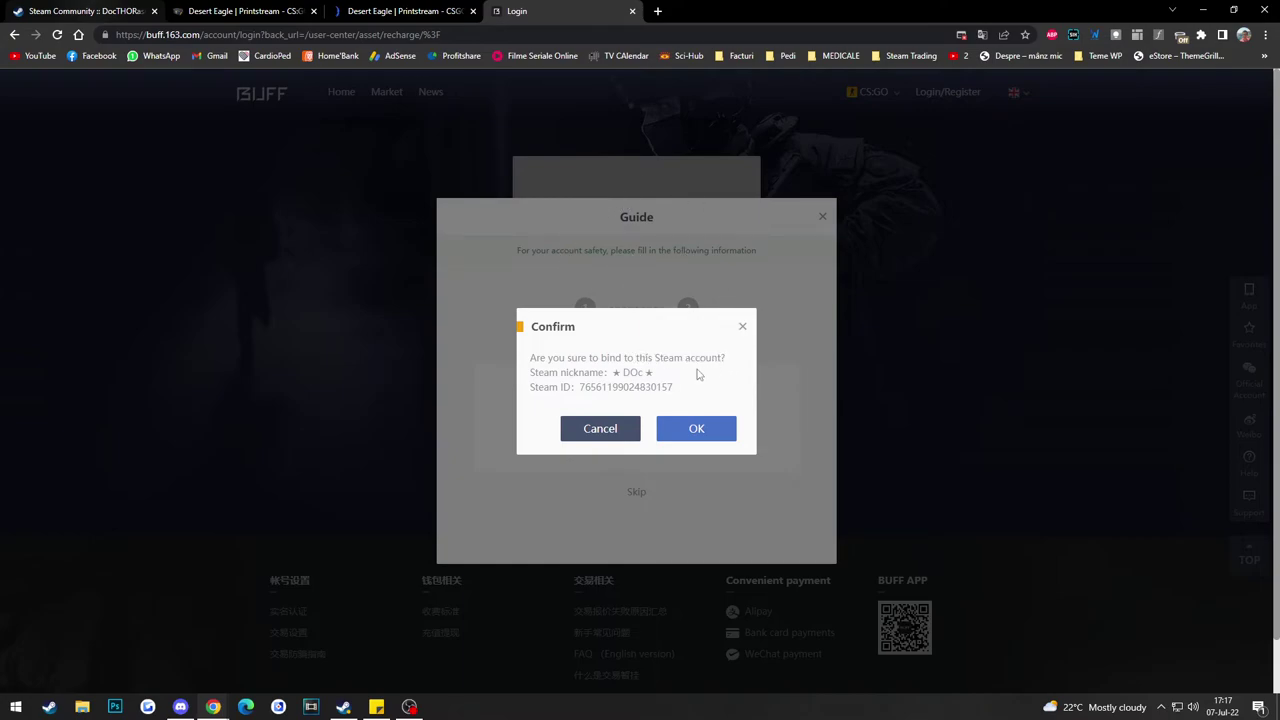
{"action": "left_click", "coordinate": [680, 440]}
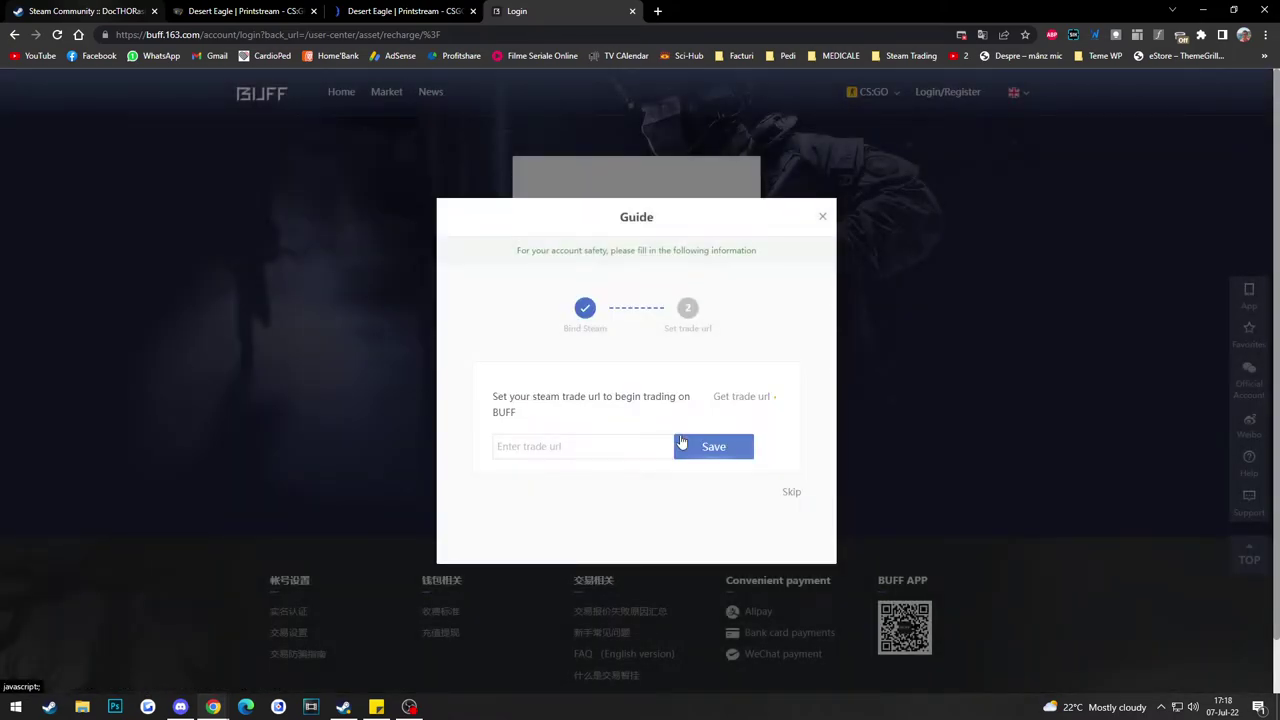
- Copy the trade URL from the Steam page, paste it into Enter trade url and save it
{"action": "left_click_drag", "start_coordinate": [502, 398], "coordinate": [616, 404]}
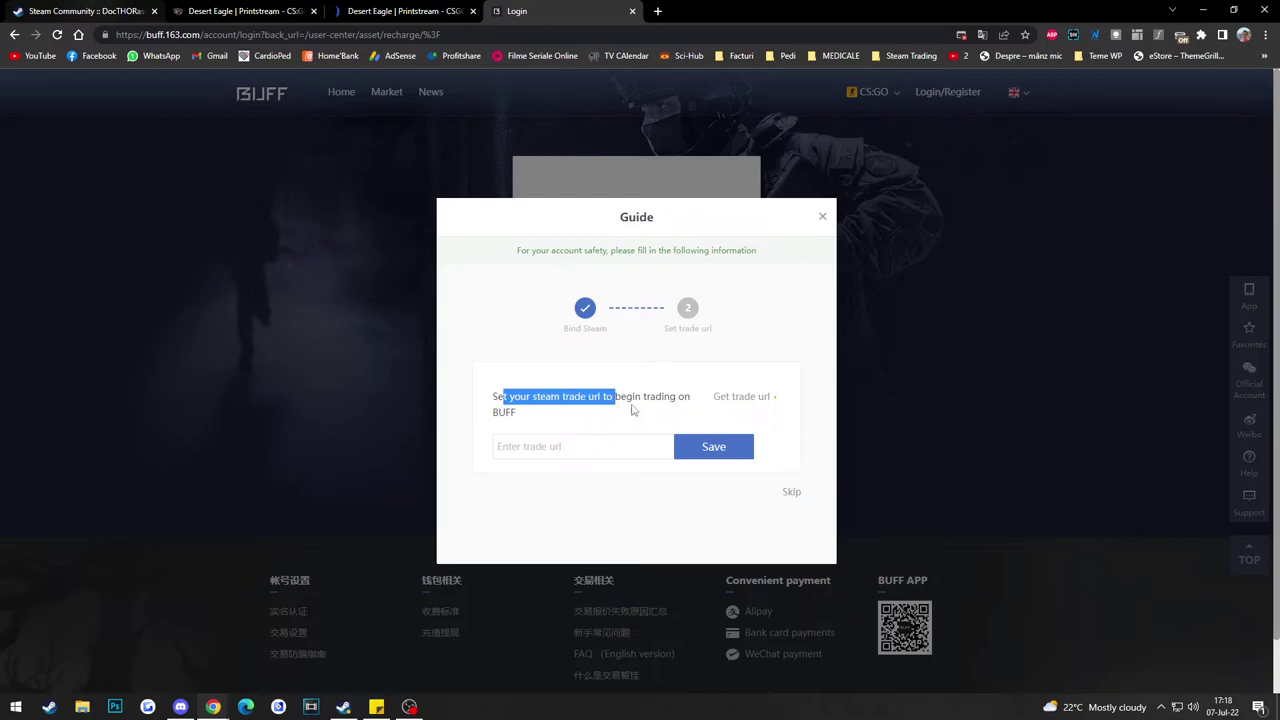
{"action": "left_click", "coordinate": [742, 397]}
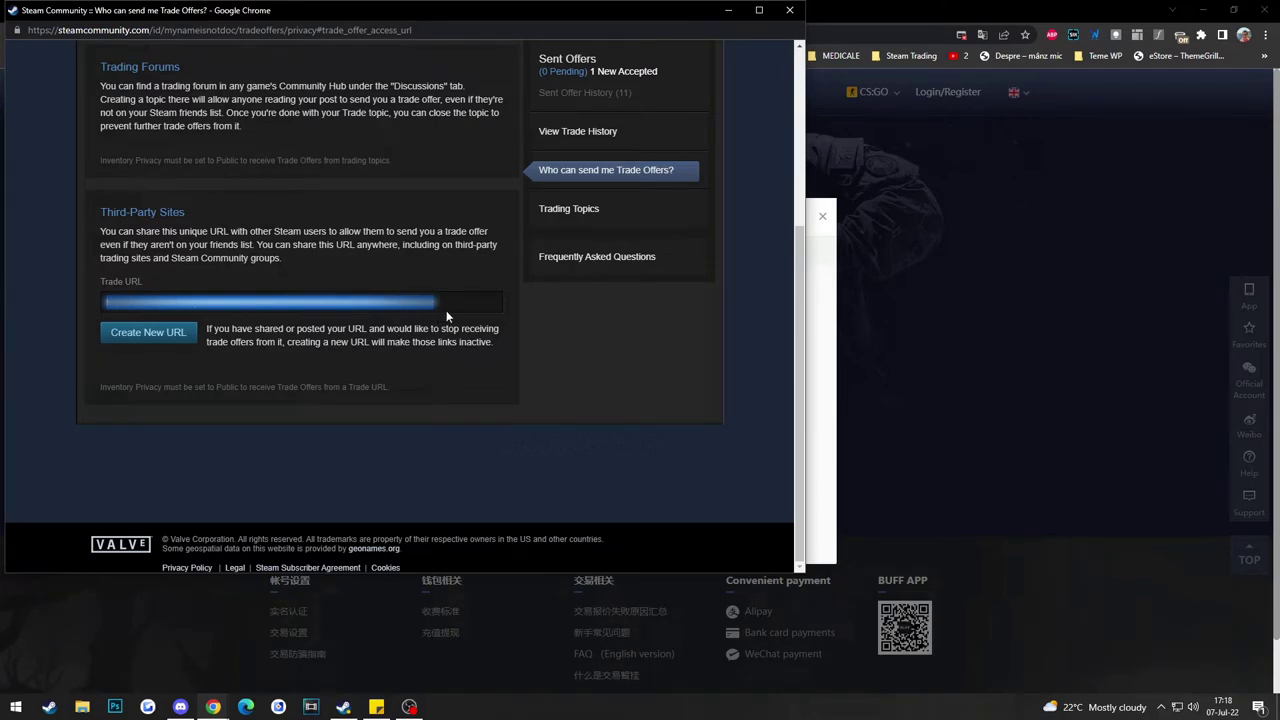
{"action": "left_click", "coordinate": [790, 10]}
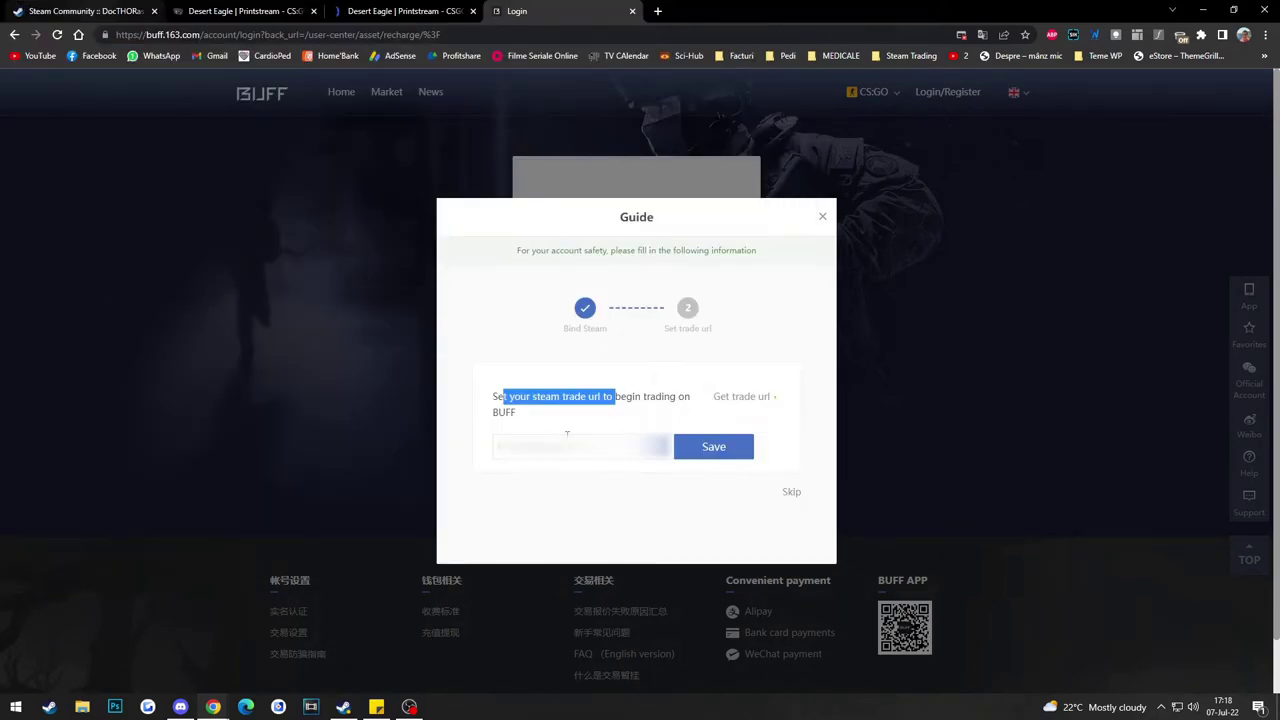
{"action": "left_click", "coordinate": [630, 446]}
{"action": "key", "text": "ctrl+v"}
{"action": "left_click", "coordinate": [711, 455]}
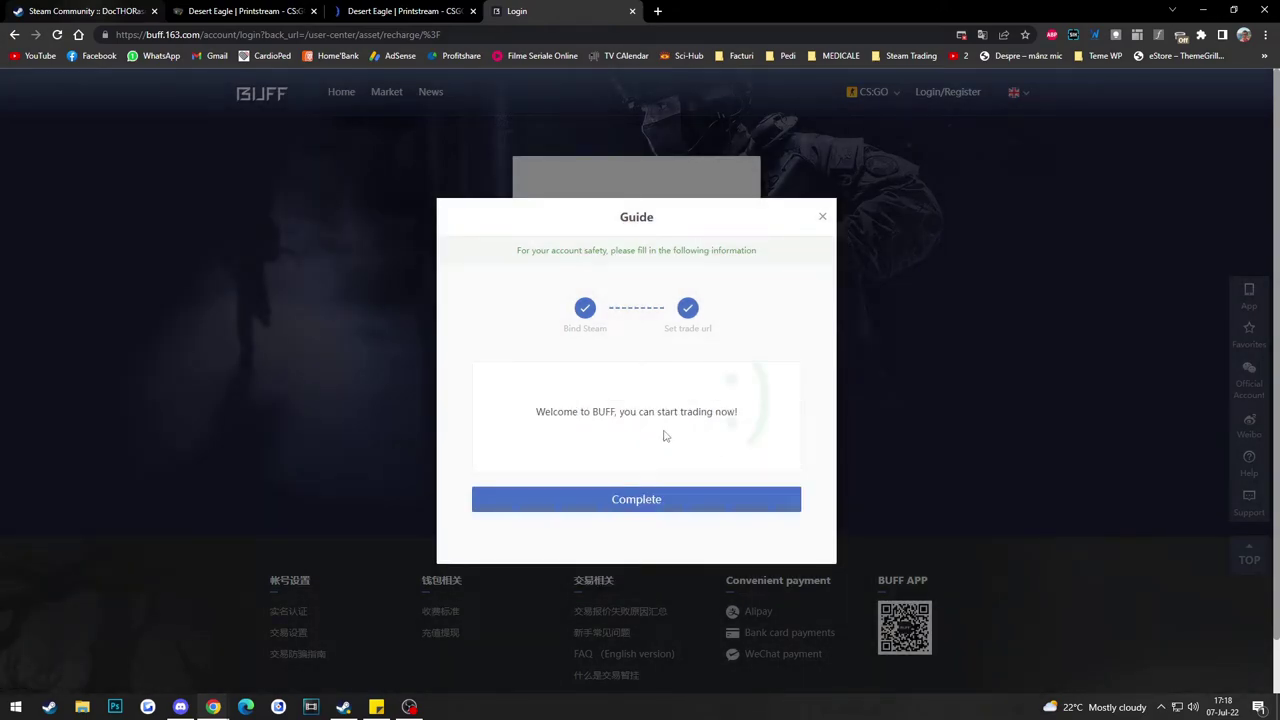
- Complete the guide, open Account settings and clear the old username in the Change box
{"action": "left_click", "coordinate": [625, 502]}
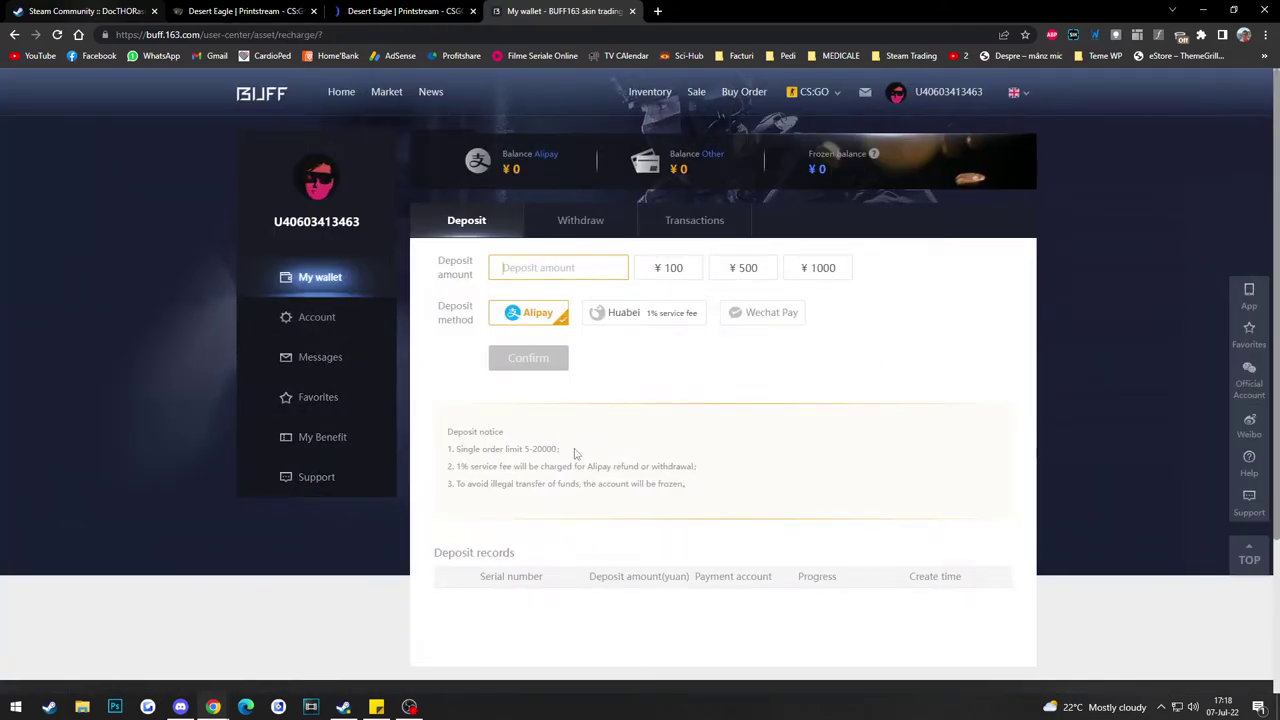
{"action": "left_click_drag", "start_coordinate": [268, 230], "coordinate": [335, 224]}
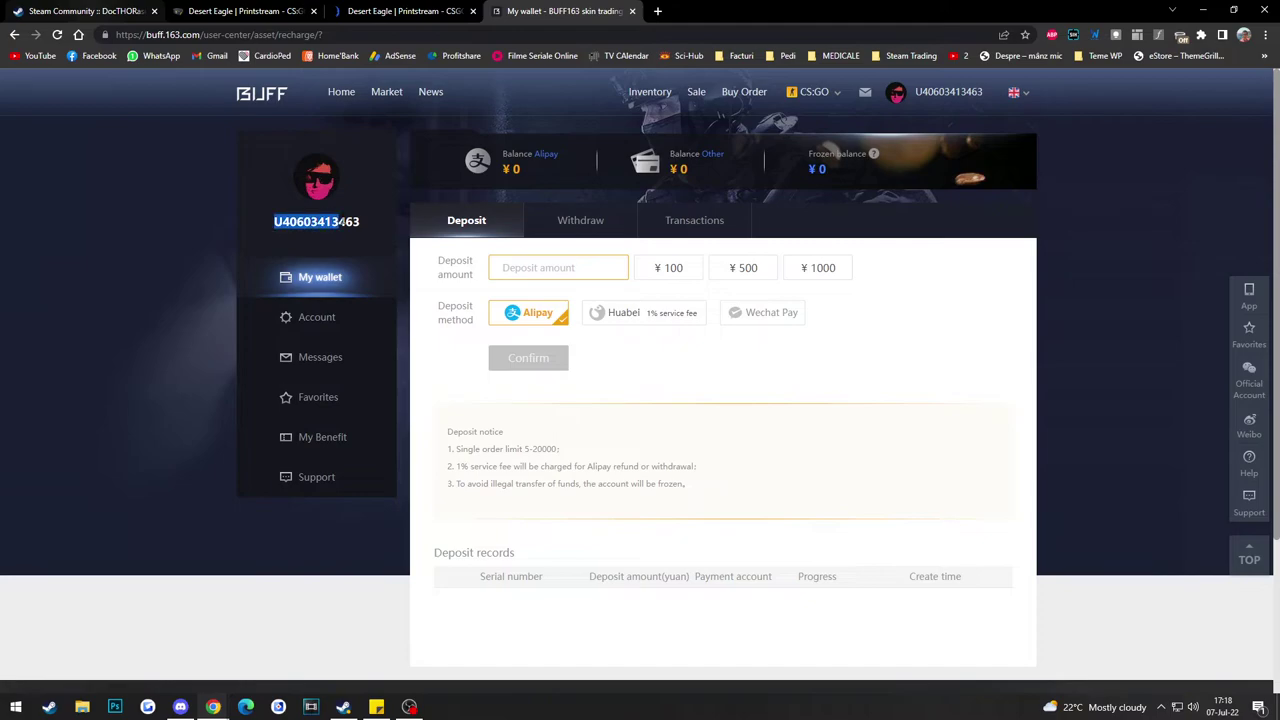
{"action": "left_click", "coordinate": [314, 330]}
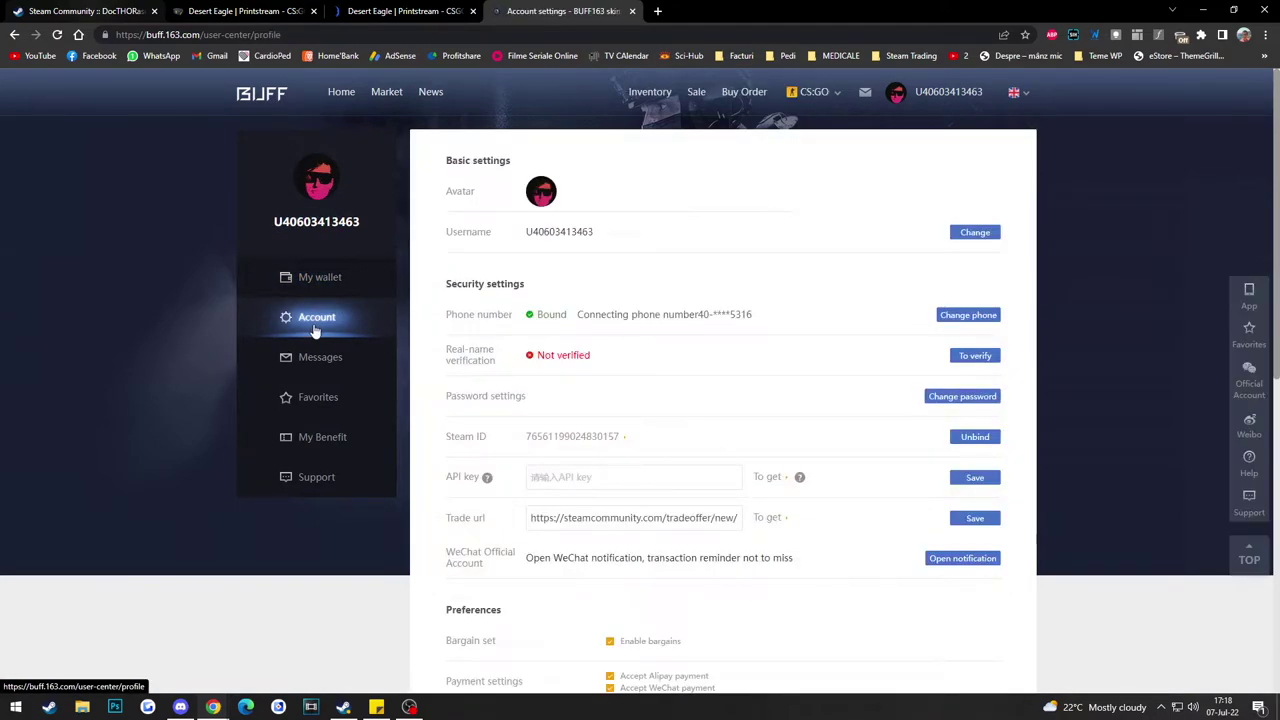
{"action": "left_click", "coordinate": [975, 234]}
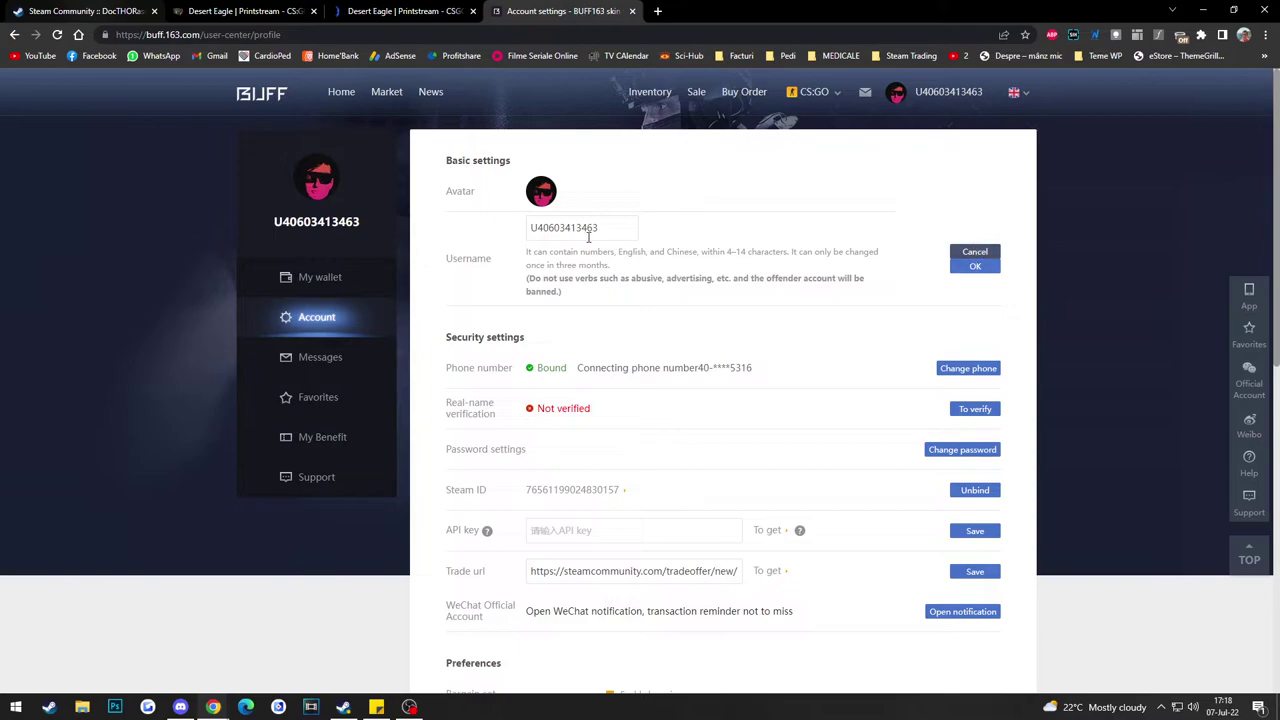
{"action": "left_click_drag", "start_coordinate": [592, 228], "coordinate": [435, 235]}
{"action": "key", "text": "BackSpace"}
- Enter the new username, dismiss the sensitive-words warning, remove the space and save it
{"action": "type", "text": "Doc"}
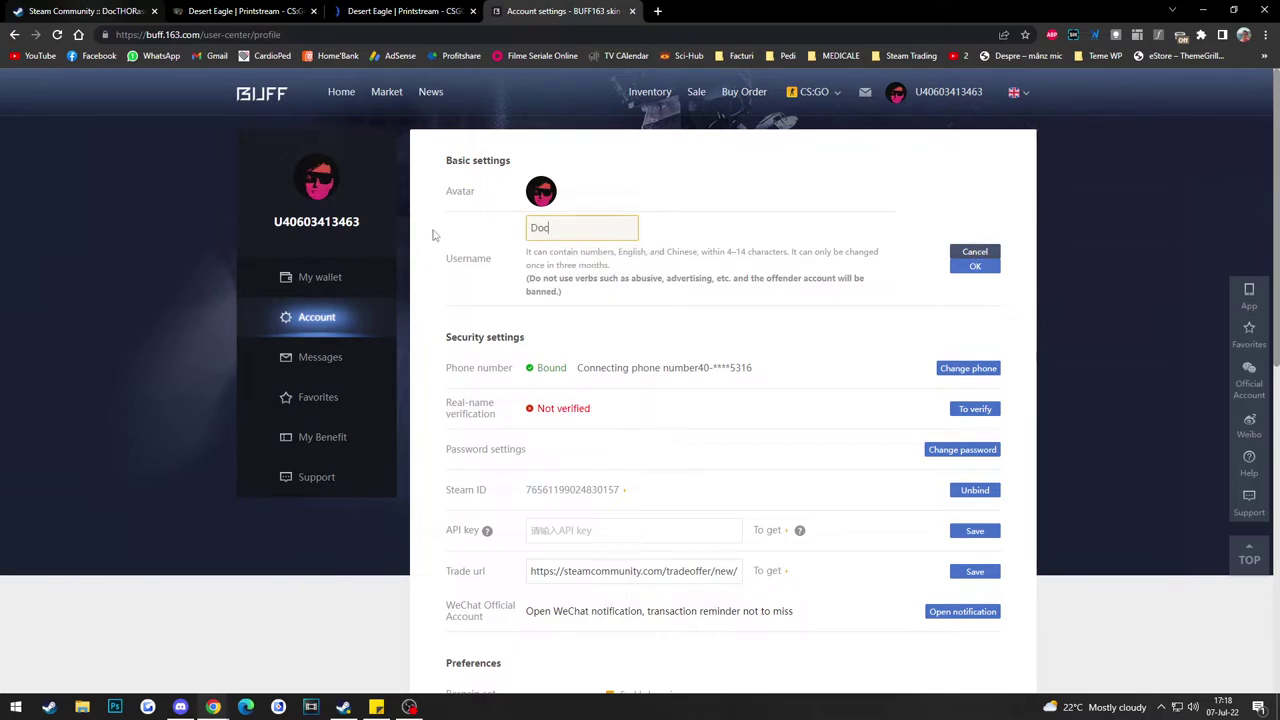
{"action": "type", "text": "THORasu 2"}
{"action": "left_click", "coordinate": [975, 266]}
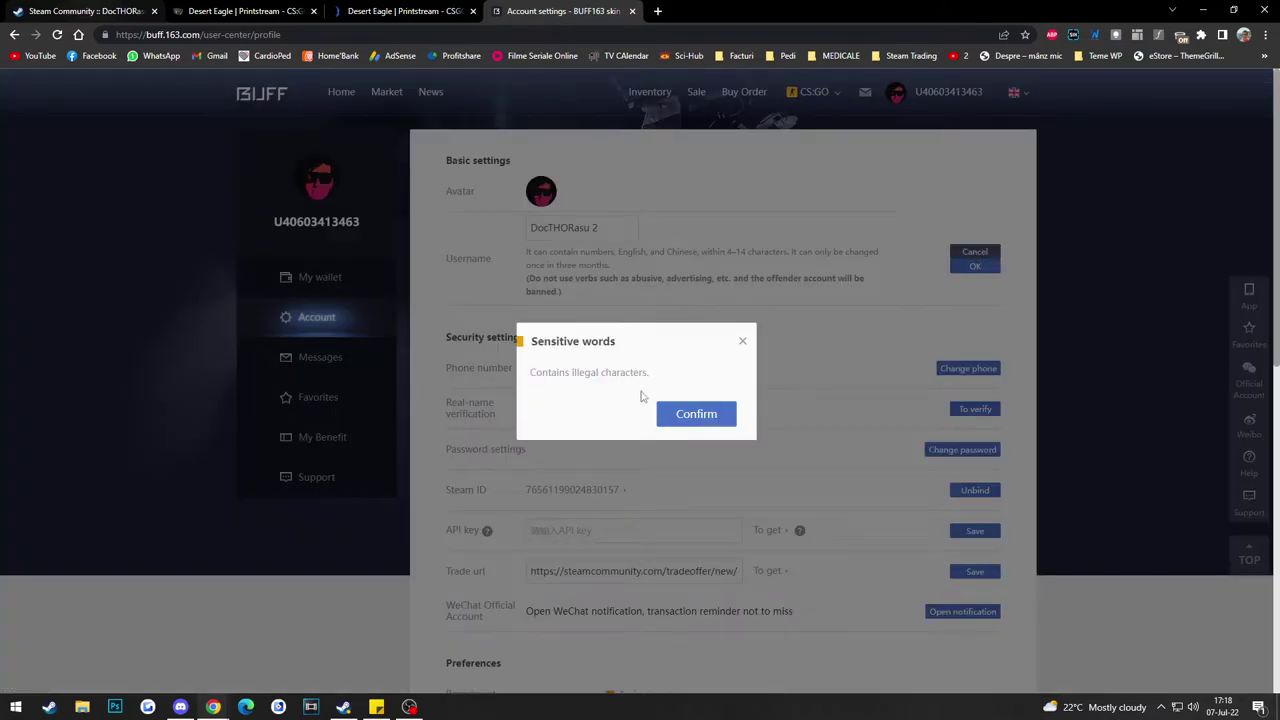
{"action": "left_click", "coordinate": [696, 414]}
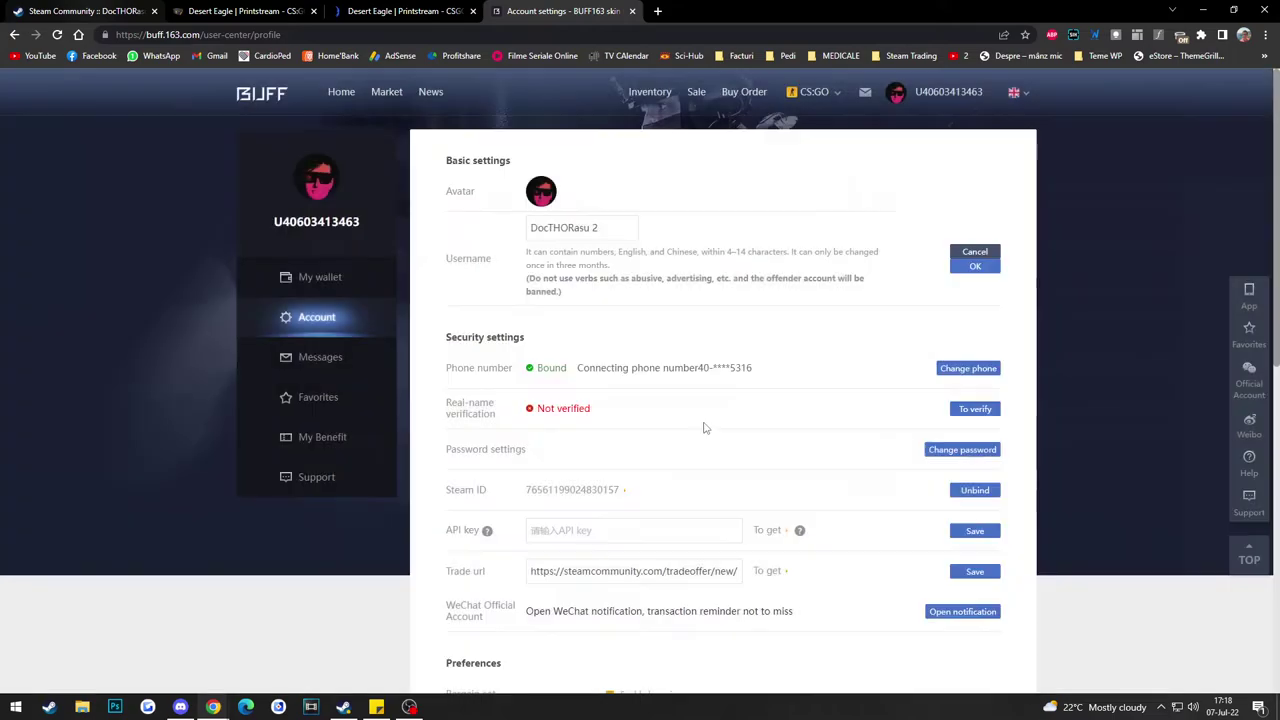
{"action": "left_click", "coordinate": [614, 229]}
{"action": "key", "text": "BackSpace"}
{"action": "key", "text": "BackSpace"}
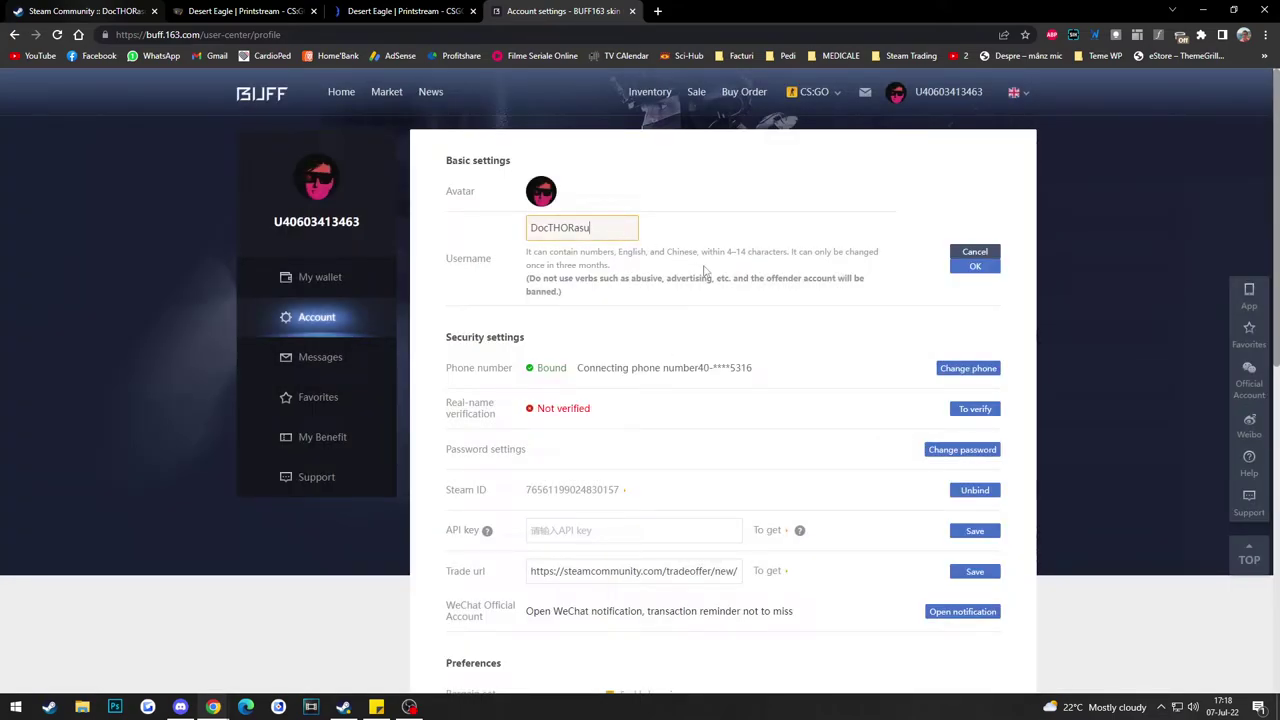
{"action": "type", "text": "2"}
{"action": "left_click", "coordinate": [971, 276]}
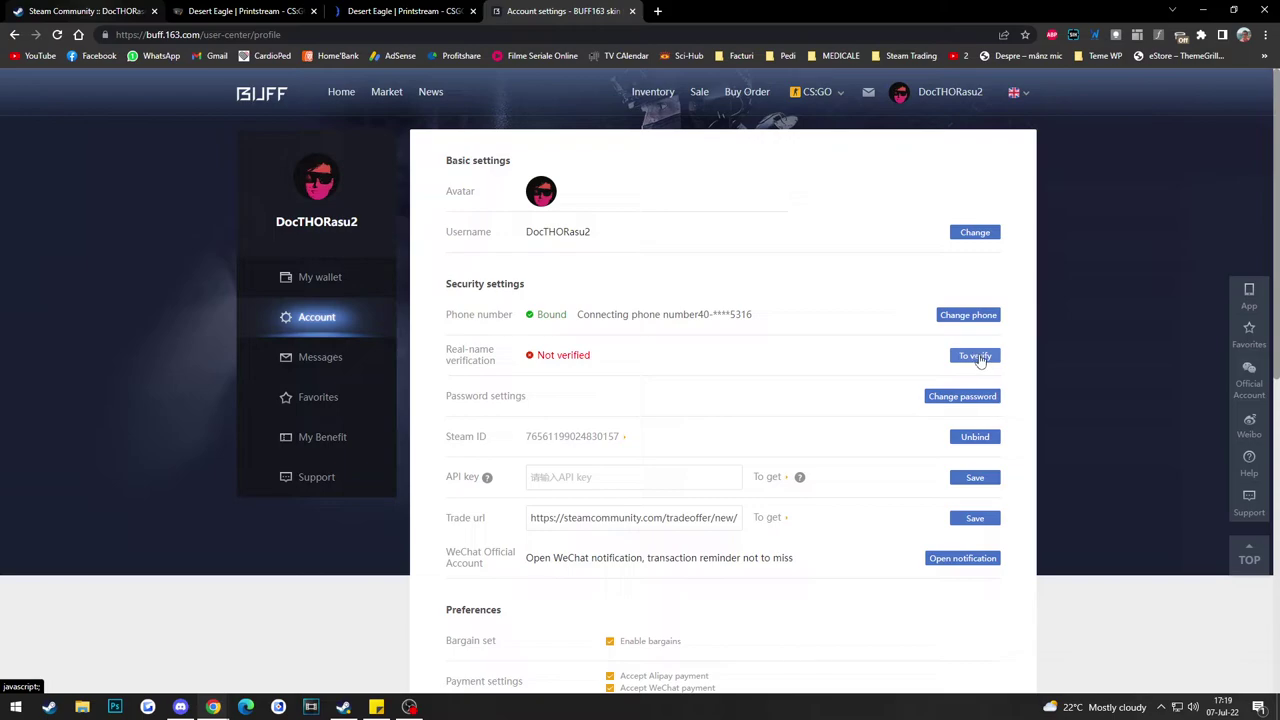
{"action": "left_click", "coordinate": [977, 356]}
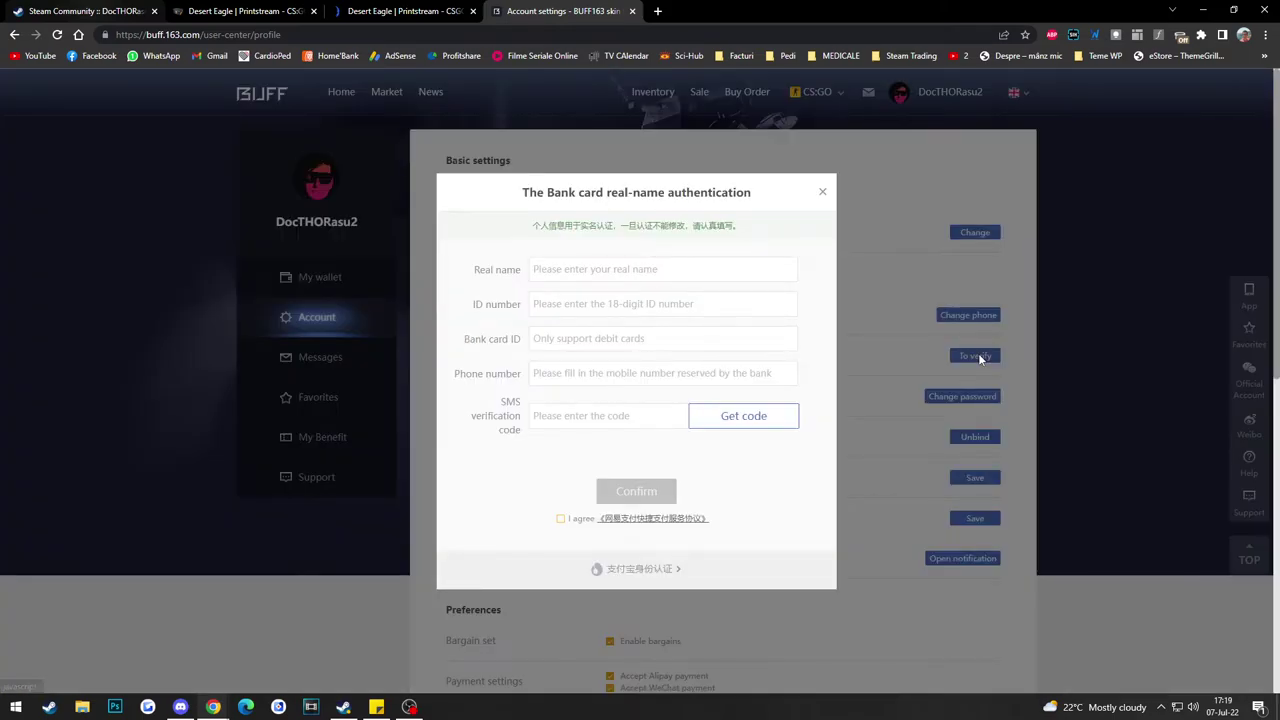
{"action": "left_click", "coordinate": [572, 269]}
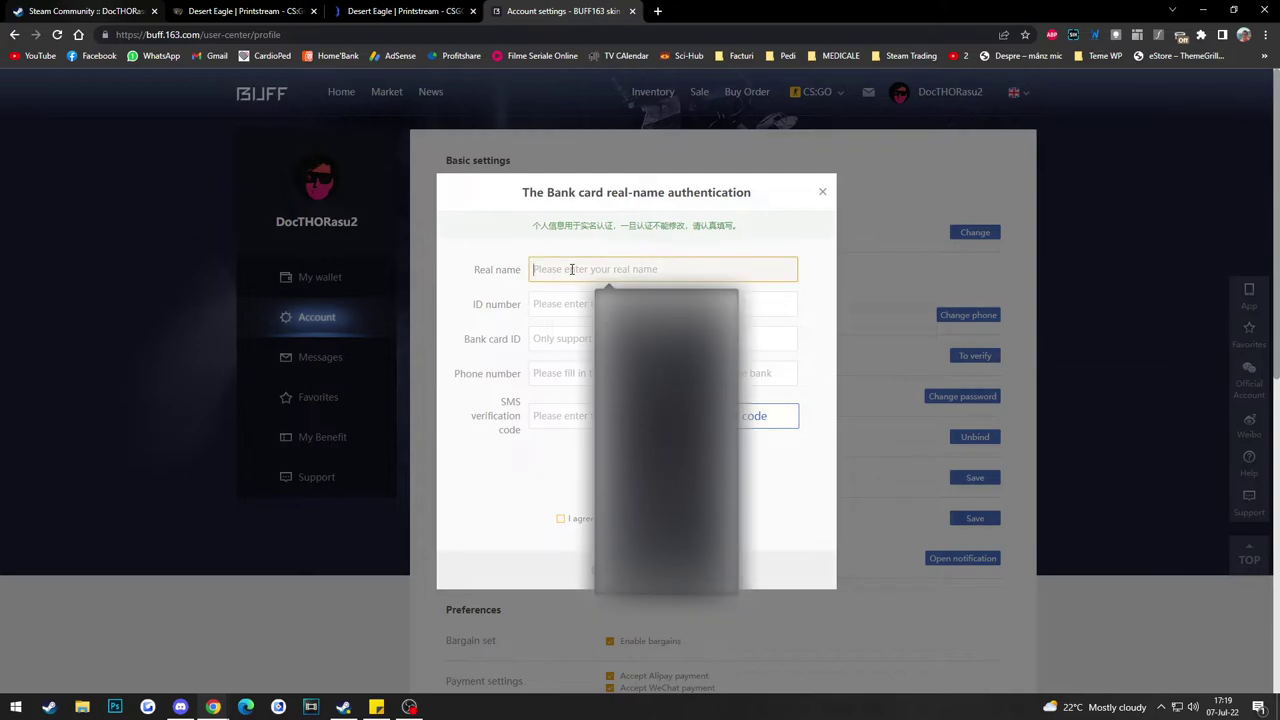
{"action": "left_click", "coordinate": [535, 304]}
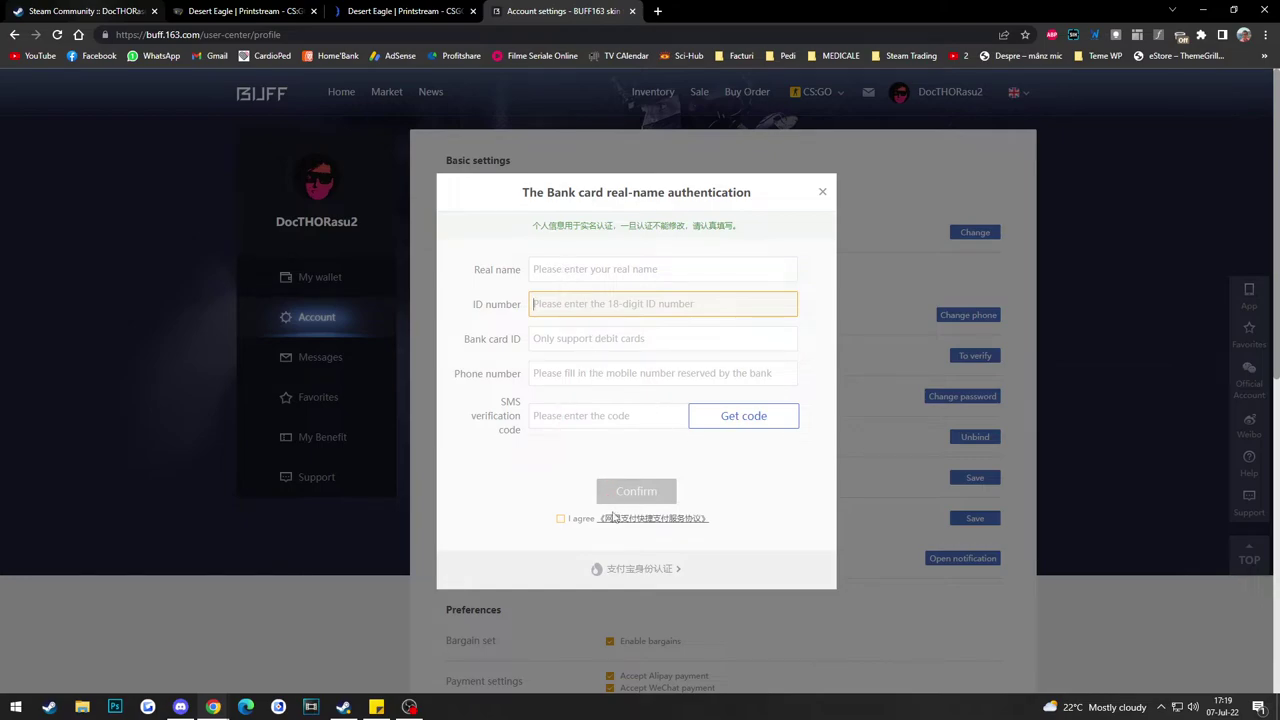
{"action": "left_click", "coordinate": [822, 191]}
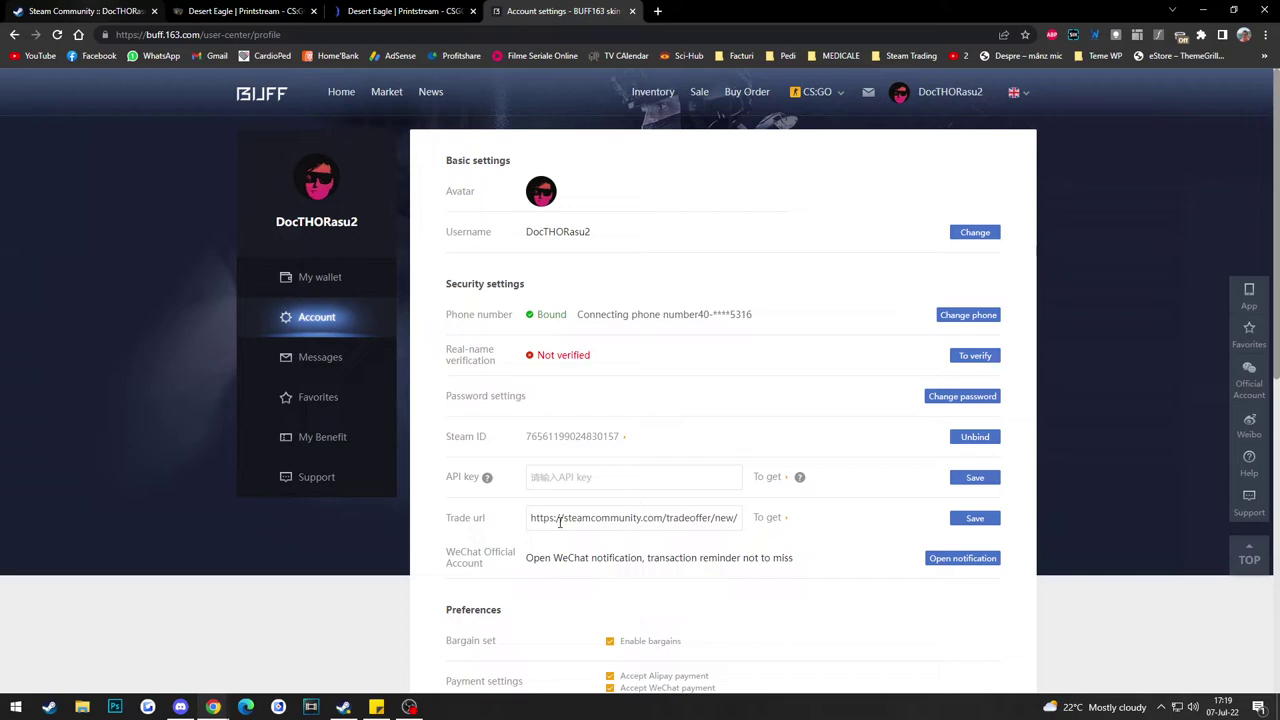
- Scroll down Account settings to the Preferences section's Display Currency setting
{"action": "scroll", "coordinate": [660, 540], "scroll_direction": "down", "scroll_amount": 1}
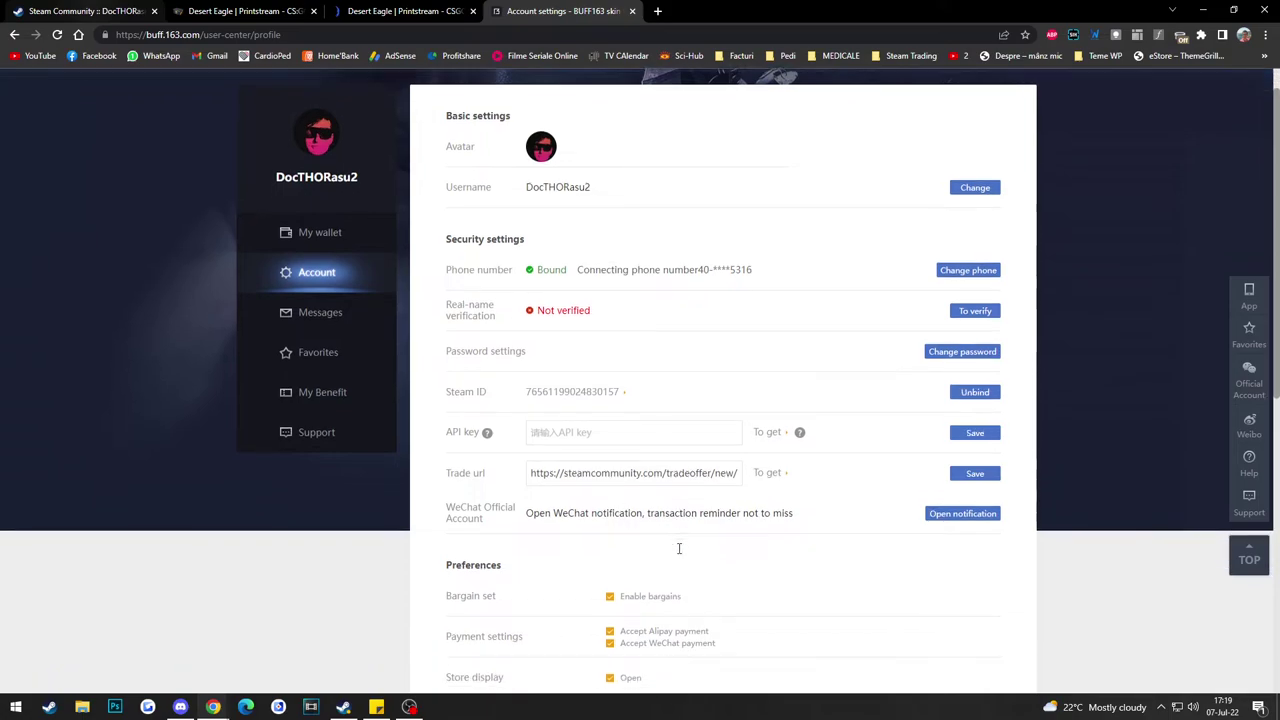
{"action": "scroll", "coordinate": [678, 548], "scroll_direction": "down", "scroll_amount": 3}
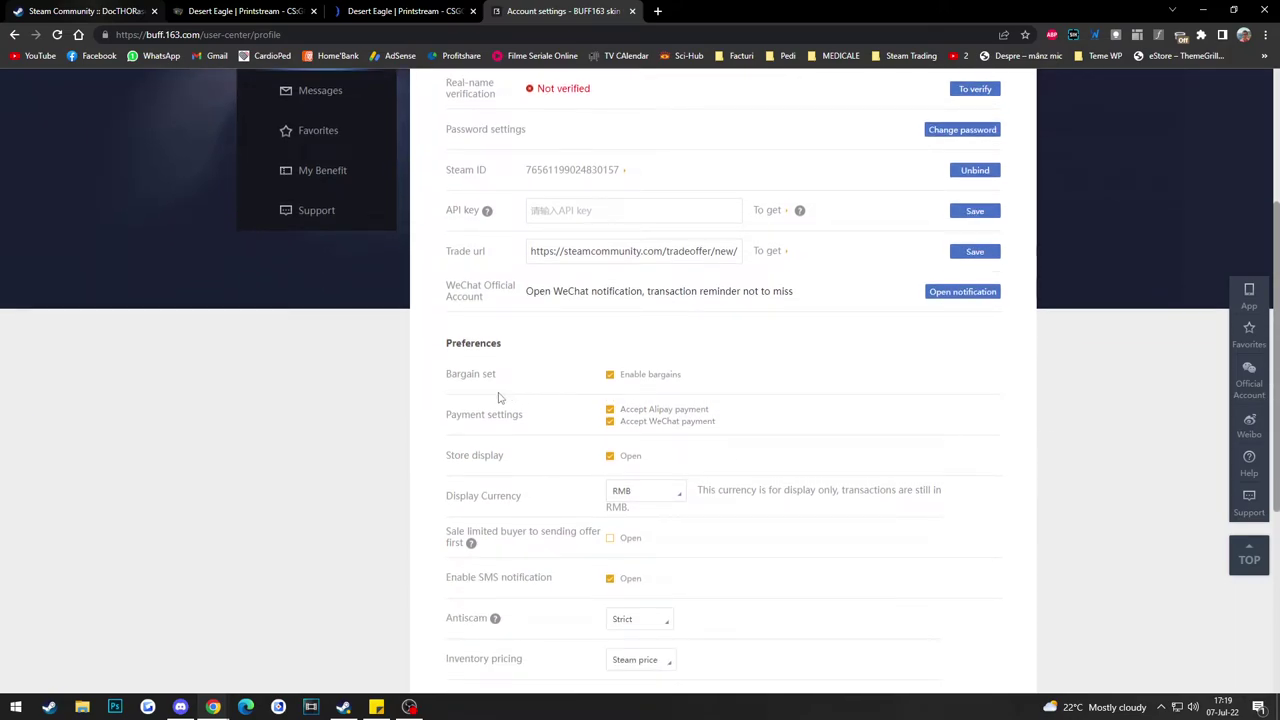
{"action": "left_click_drag", "start_coordinate": [448, 374], "coordinate": [497, 378]}
{"action": "scroll", "coordinate": [582, 404], "scroll_direction": "down", "scroll_amount": 1}
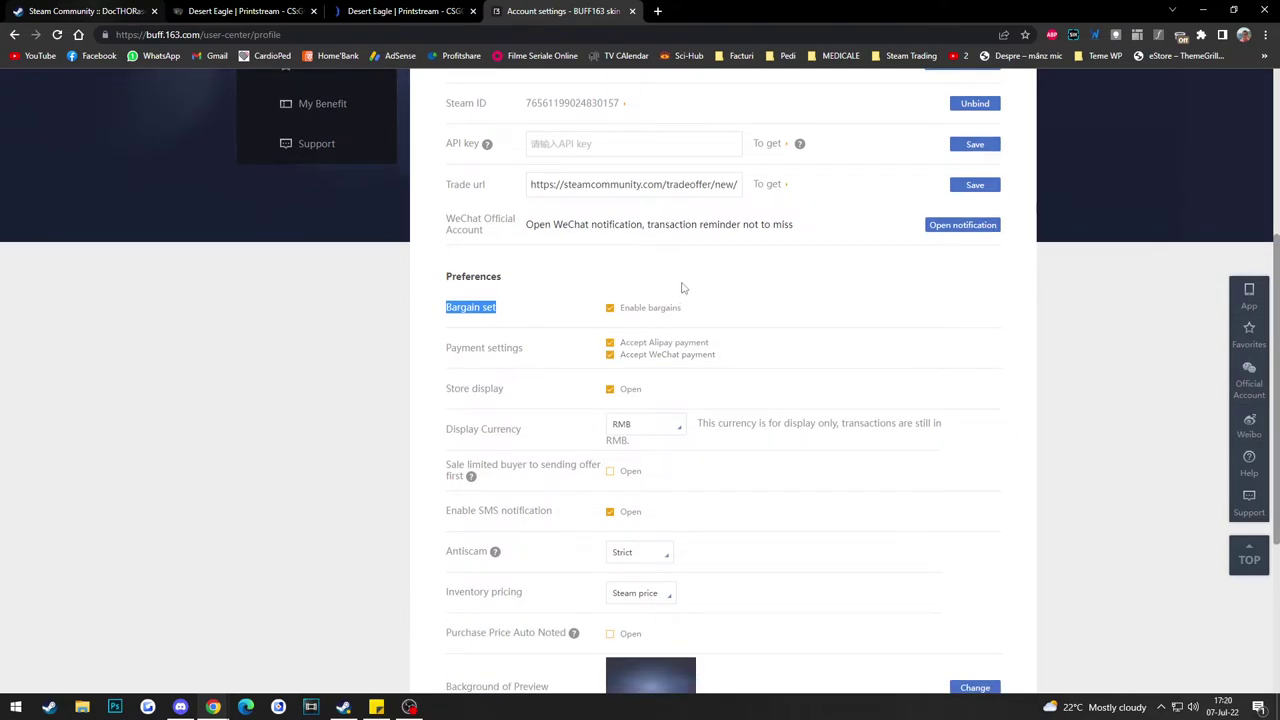
{"action": "left_click_drag", "start_coordinate": [468, 429], "coordinate": [640, 437]}
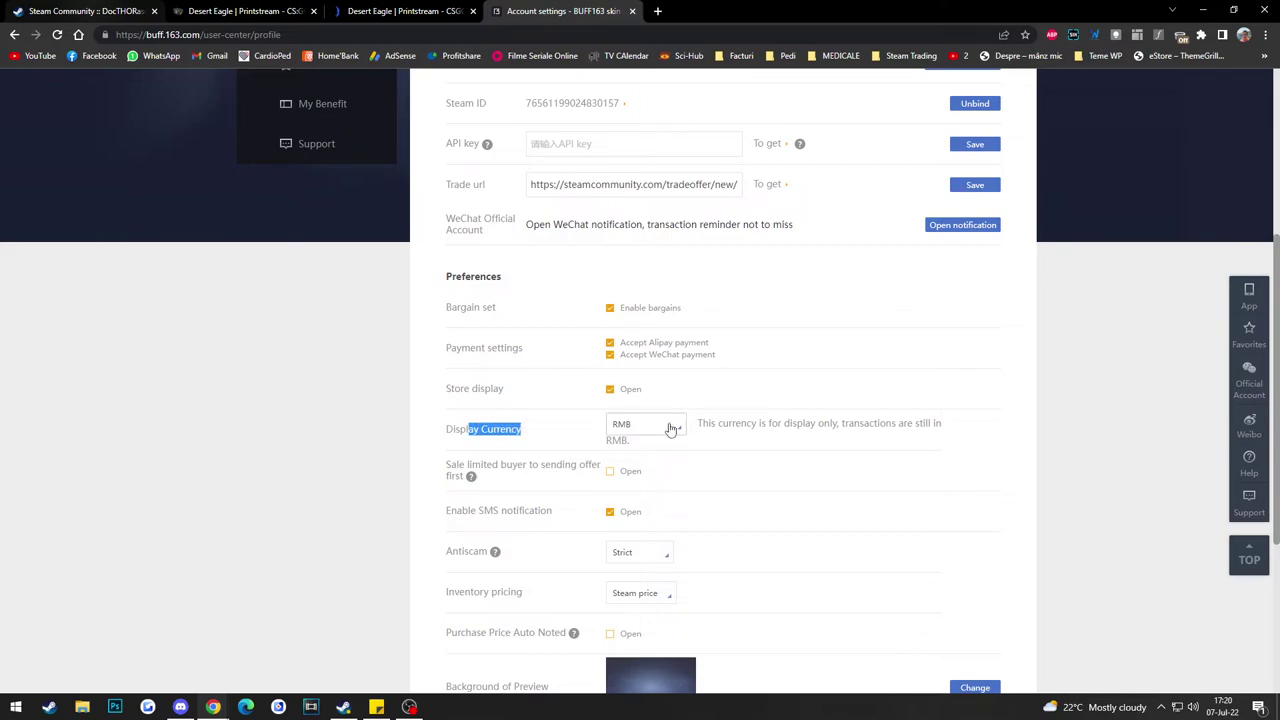
- Change Display Currency from RMB to Dollar and review the Inventory pricing setting below
{"action": "left_click", "coordinate": [672, 428]}
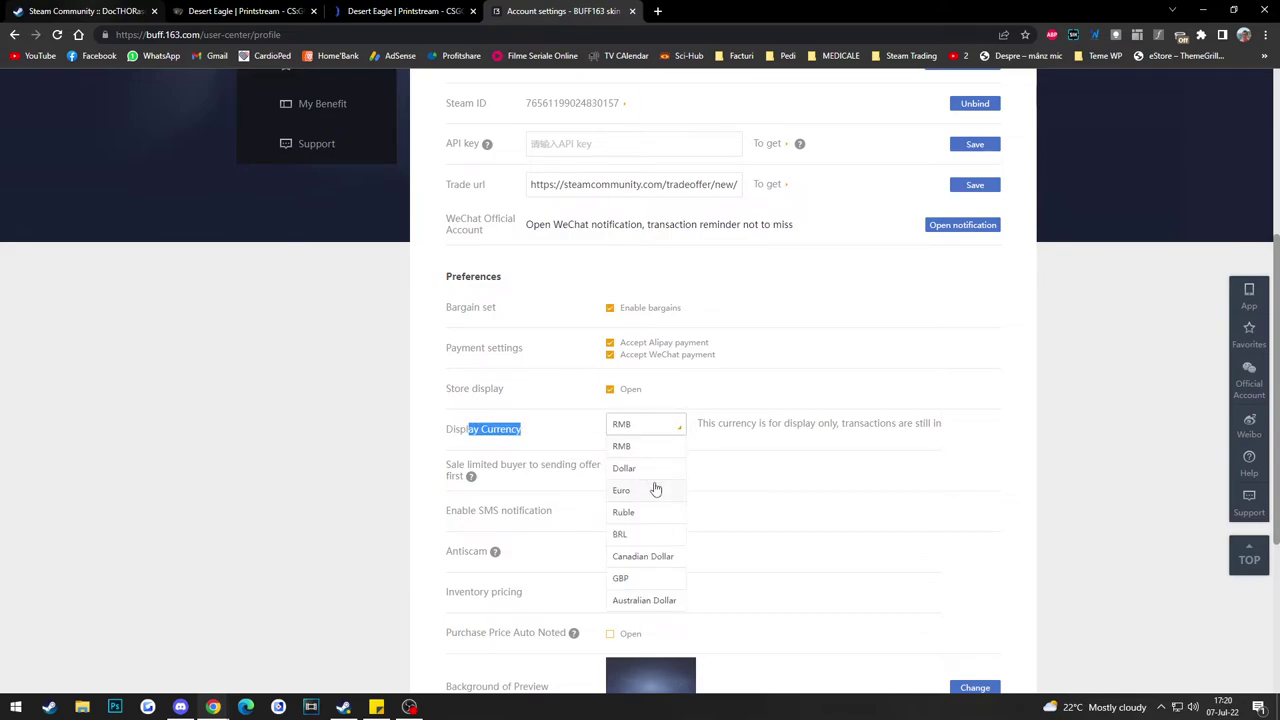
{"action": "left_click", "coordinate": [738, 469]}
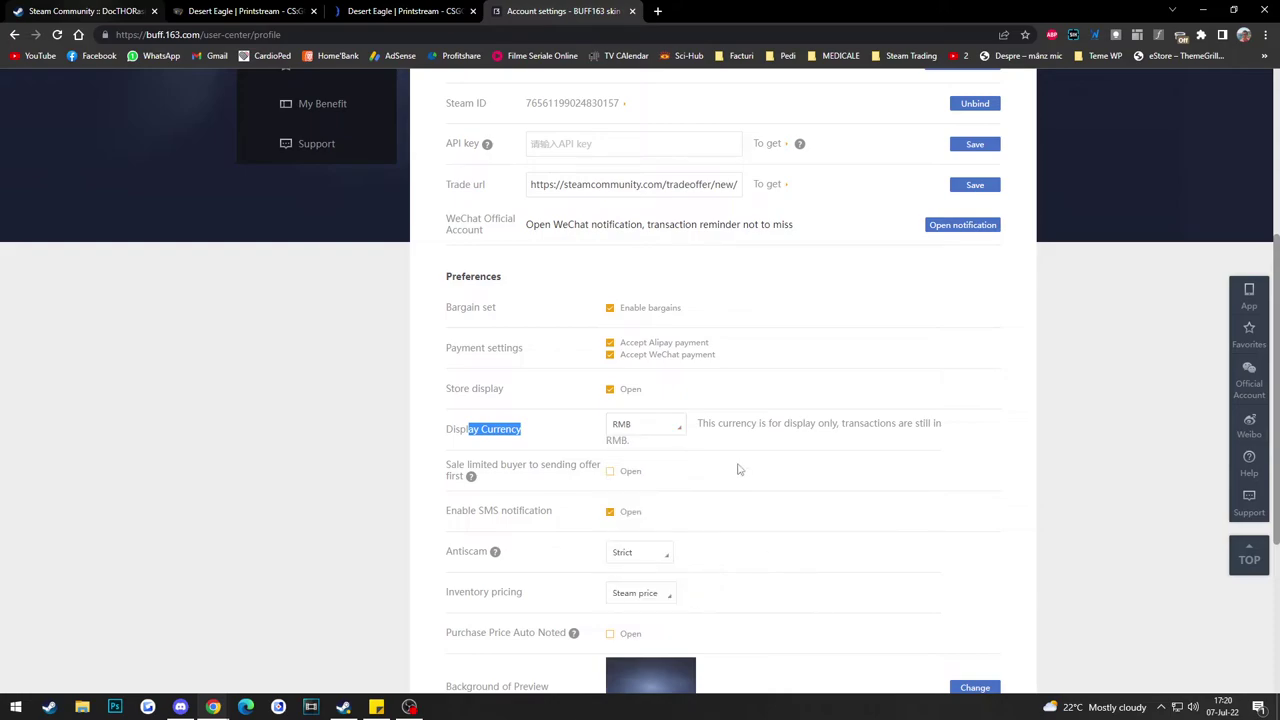
{"action": "left_click", "coordinate": [645, 426]}
{"action": "left_click", "coordinate": [655, 468]}
{"action": "scroll", "coordinate": [540, 528], "scroll_direction": "down", "scroll_amount": 1}
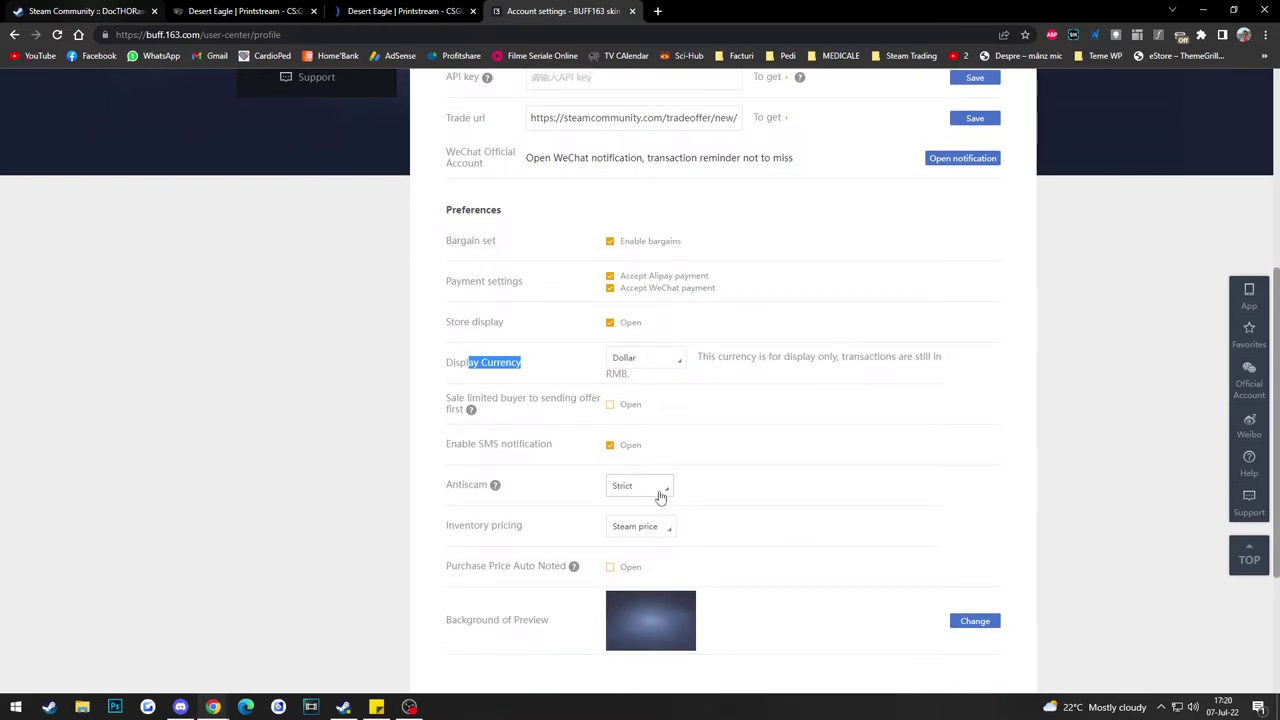
{"action": "scroll", "coordinate": [573, 516], "scroll_direction": "down", "scroll_amount": 3}
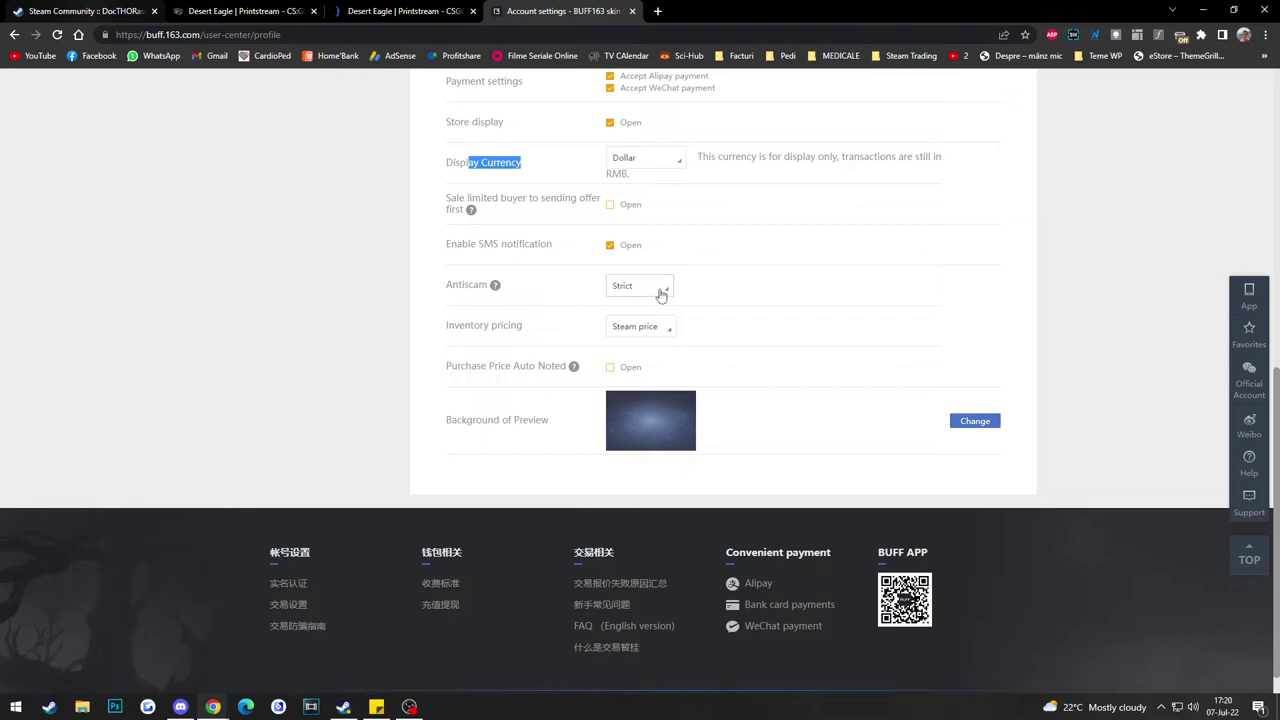
{"action": "left_click_drag", "start_coordinate": [459, 325], "coordinate": [639, 330]}
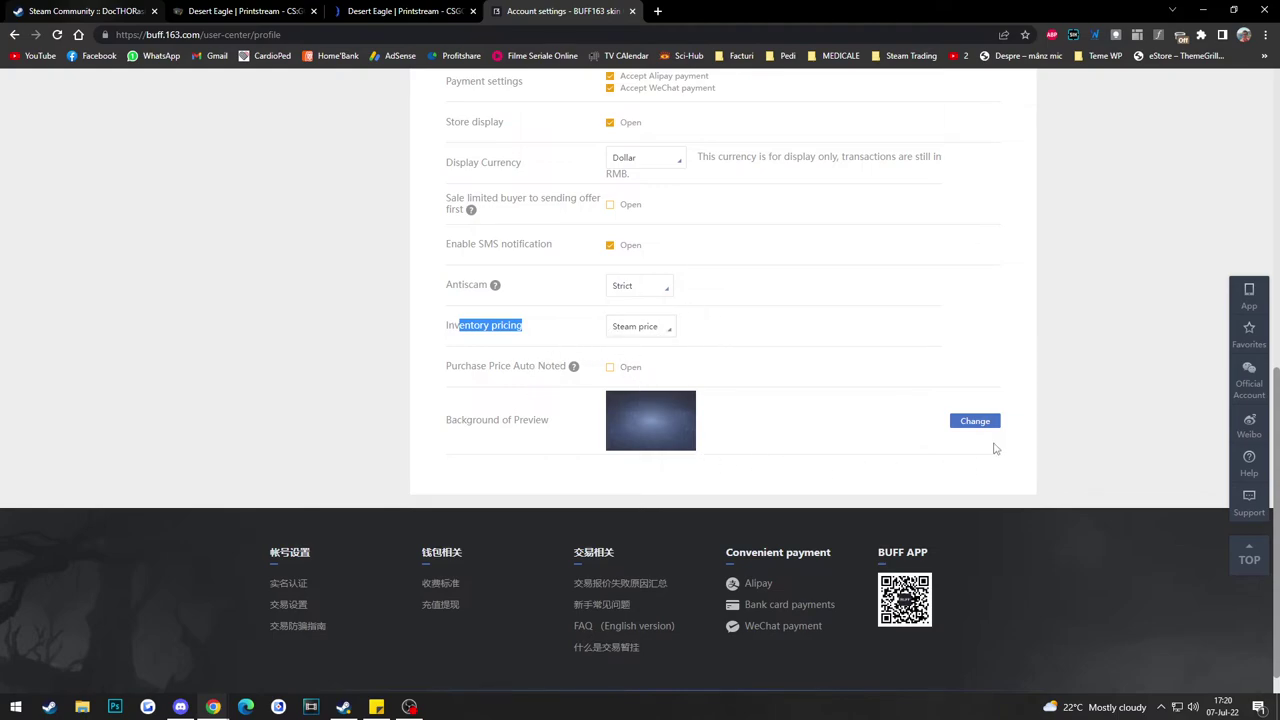
{"action": "scroll", "coordinate": [998, 470], "scroll_direction": "up", "scroll_amount": 6}
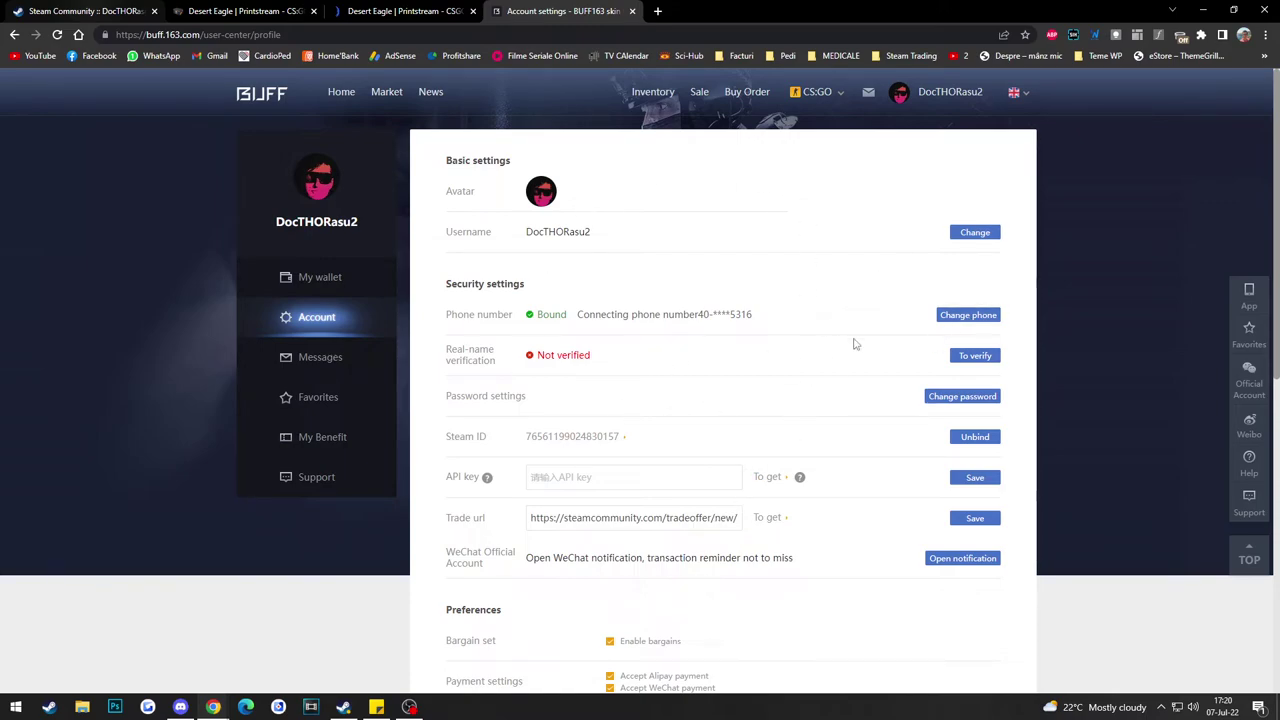
- Return to the BUFF home page, open the CS:GO market and pick Pistols > Desert Eagle
{"action": "left_click", "coordinate": [263, 100]}
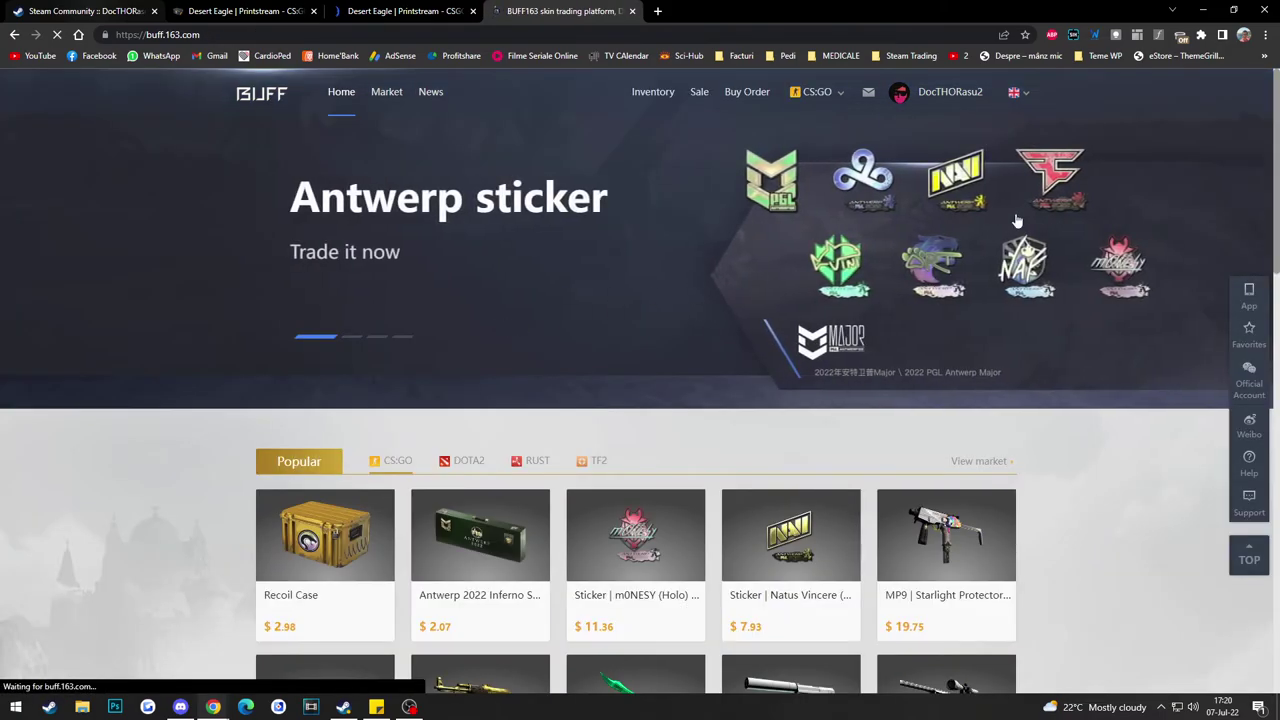
{"action": "mouse_move", "coordinate": [952, 104]}
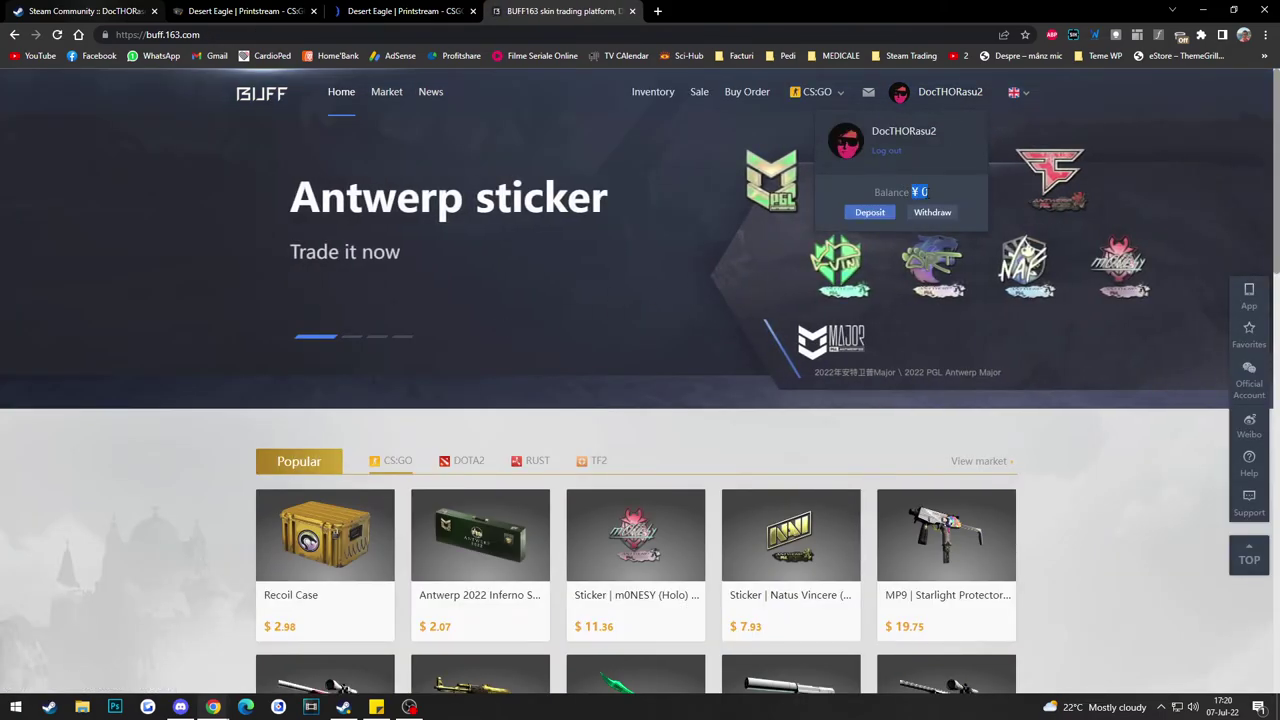
{"action": "left_click", "coordinate": [386, 100]}
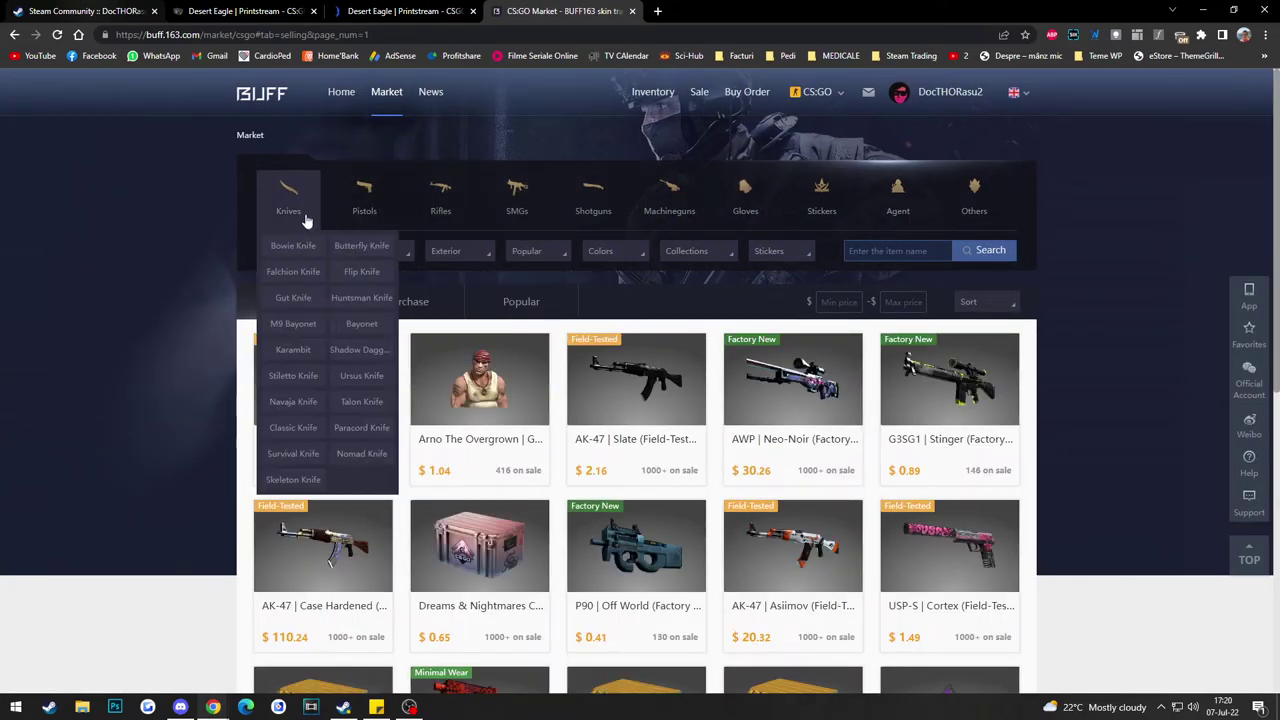
{"action": "mouse_move", "coordinate": [383, 210]}
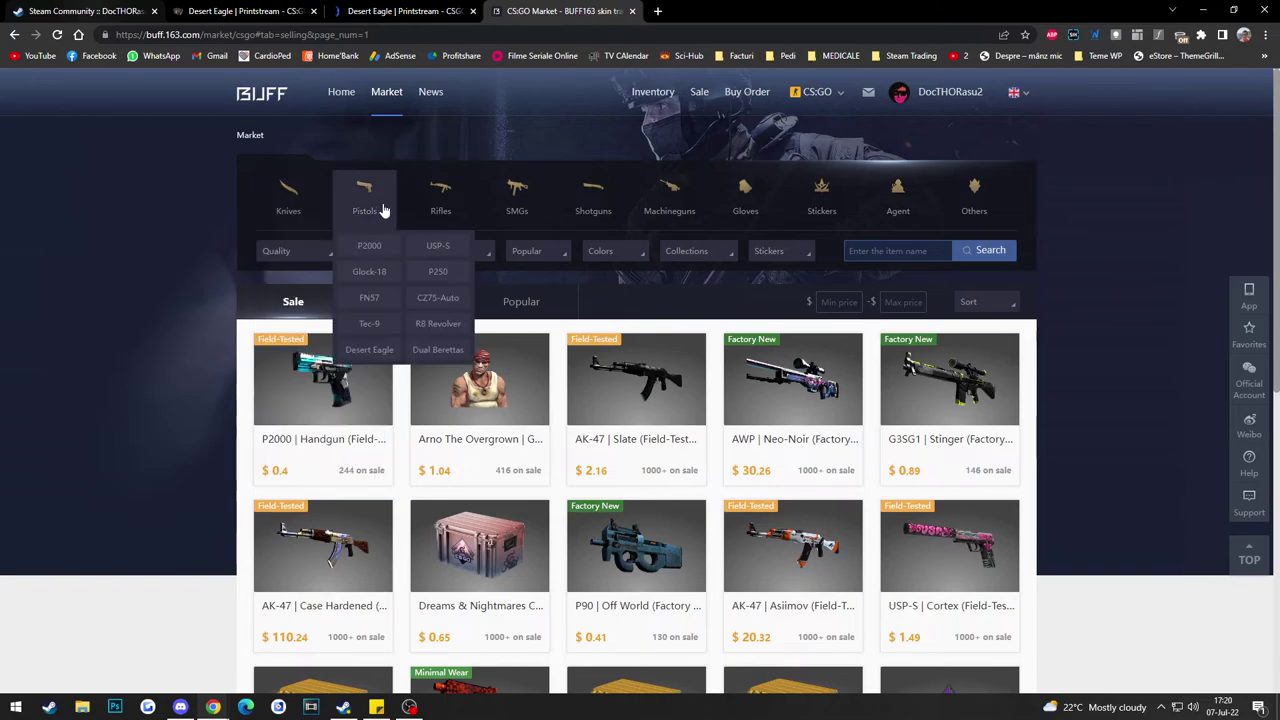
{"action": "mouse_move", "coordinate": [462, 209]}
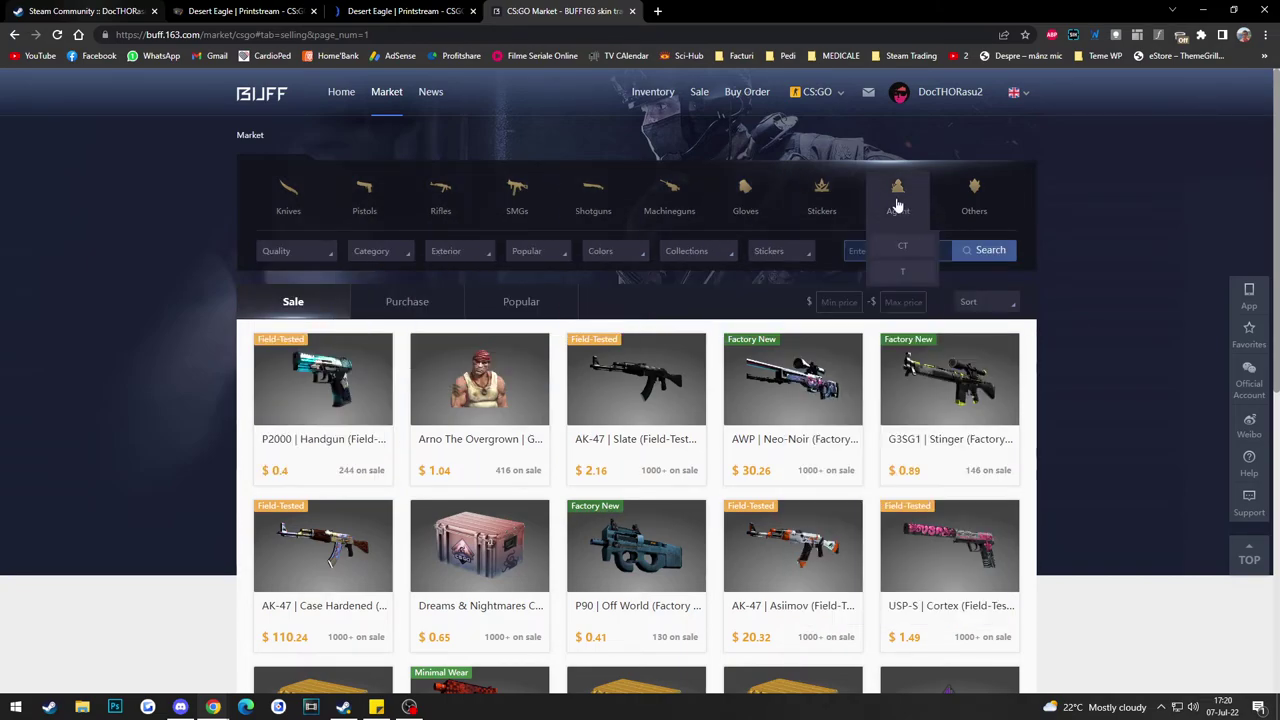
{"action": "mouse_move", "coordinate": [356, 192]}
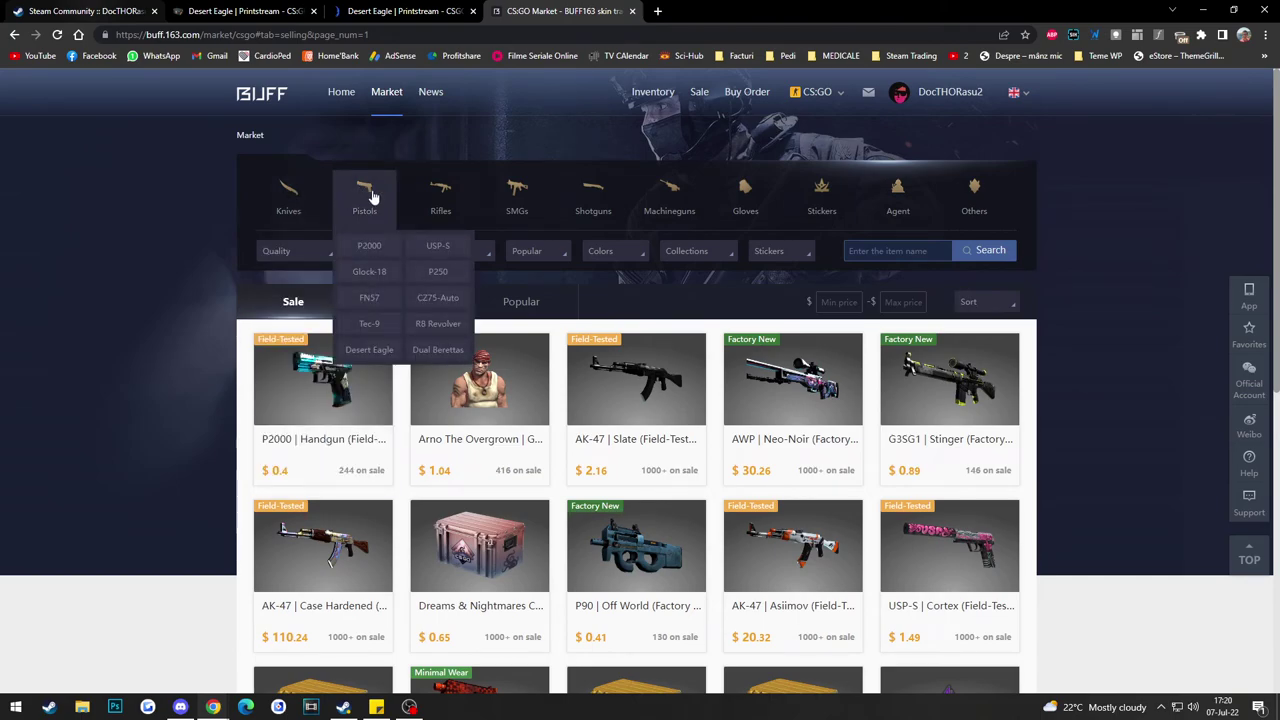
{"action": "left_click", "coordinate": [370, 349]}
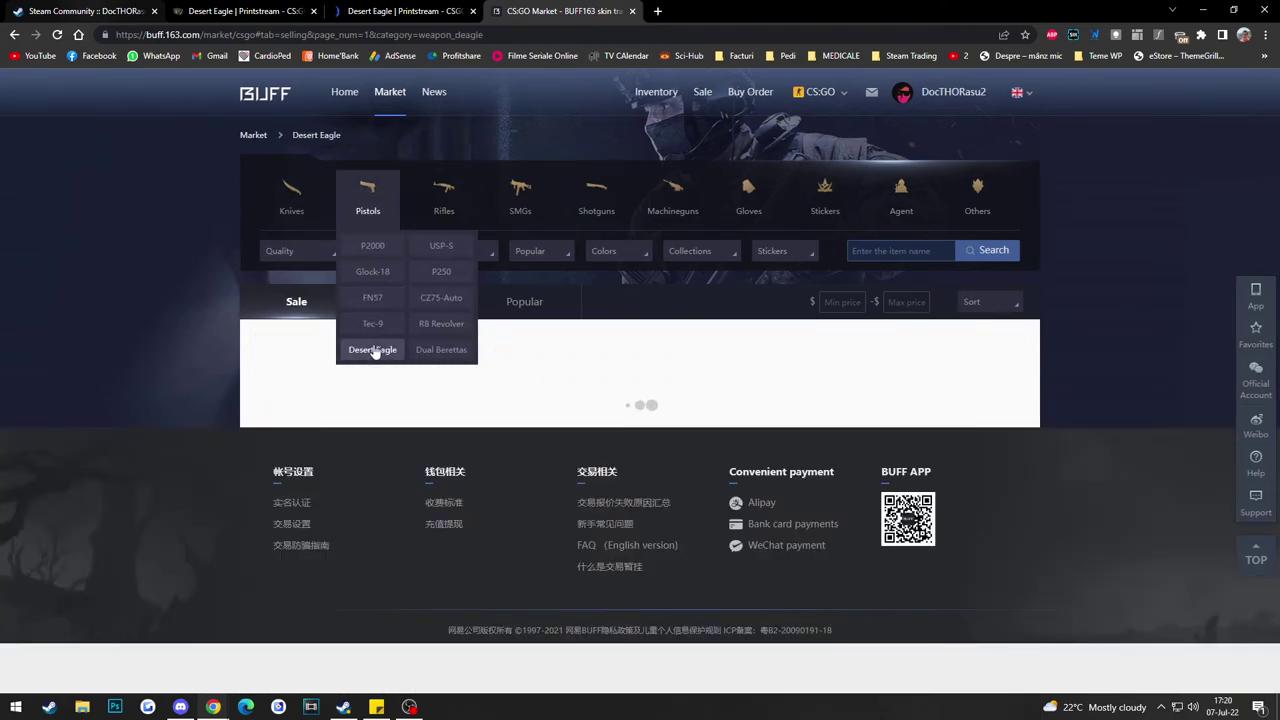
- Apply the Field-Tested exterior filter and open the Desert Eagle | Printstream card at $38.69
{"action": "scroll", "coordinate": [438, 406], "scroll_direction": "down", "scroll_amount": 3}
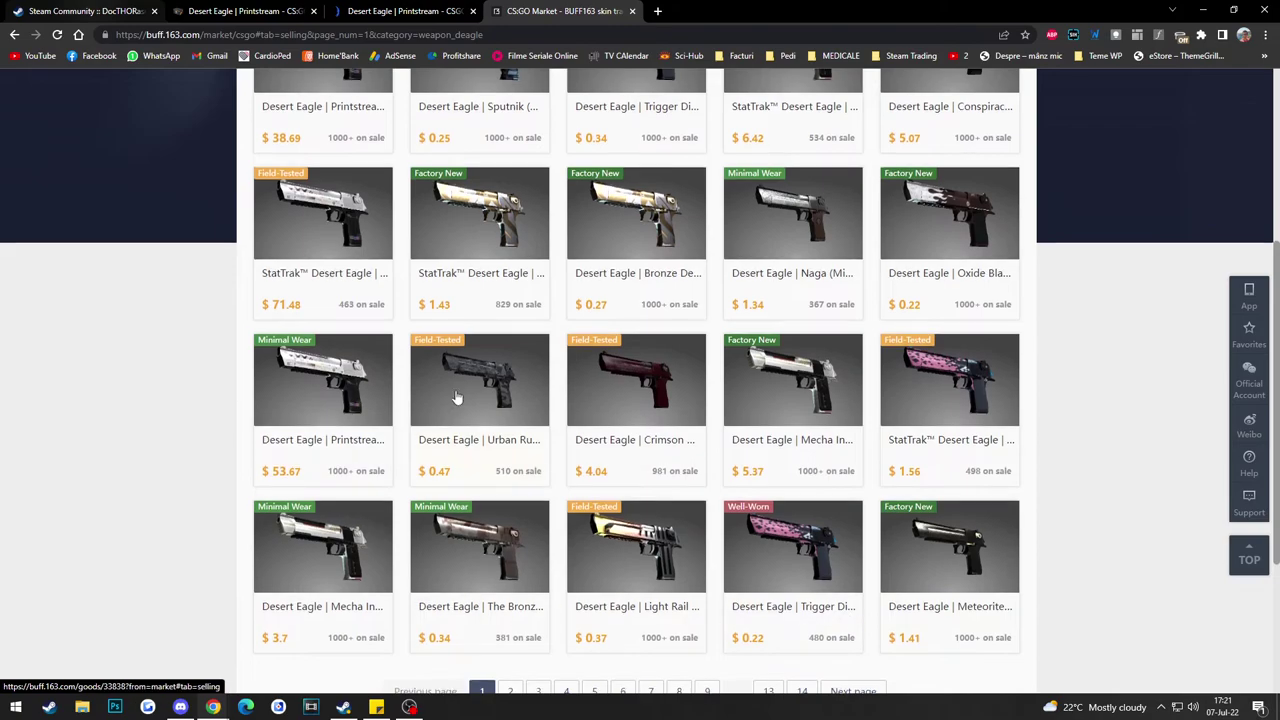
{"action": "scroll", "coordinate": [438, 406], "scroll_direction": "up", "scroll_amount": 3}
{"action": "mouse_move", "coordinate": [259, 335]}
{"action": "left_mouse_down"}
{"action": "mouse_move", "coordinate": [300, 465]}
{"action": "mouse_move", "coordinate": [339, 349]}
{"action": "left_mouse_up"}
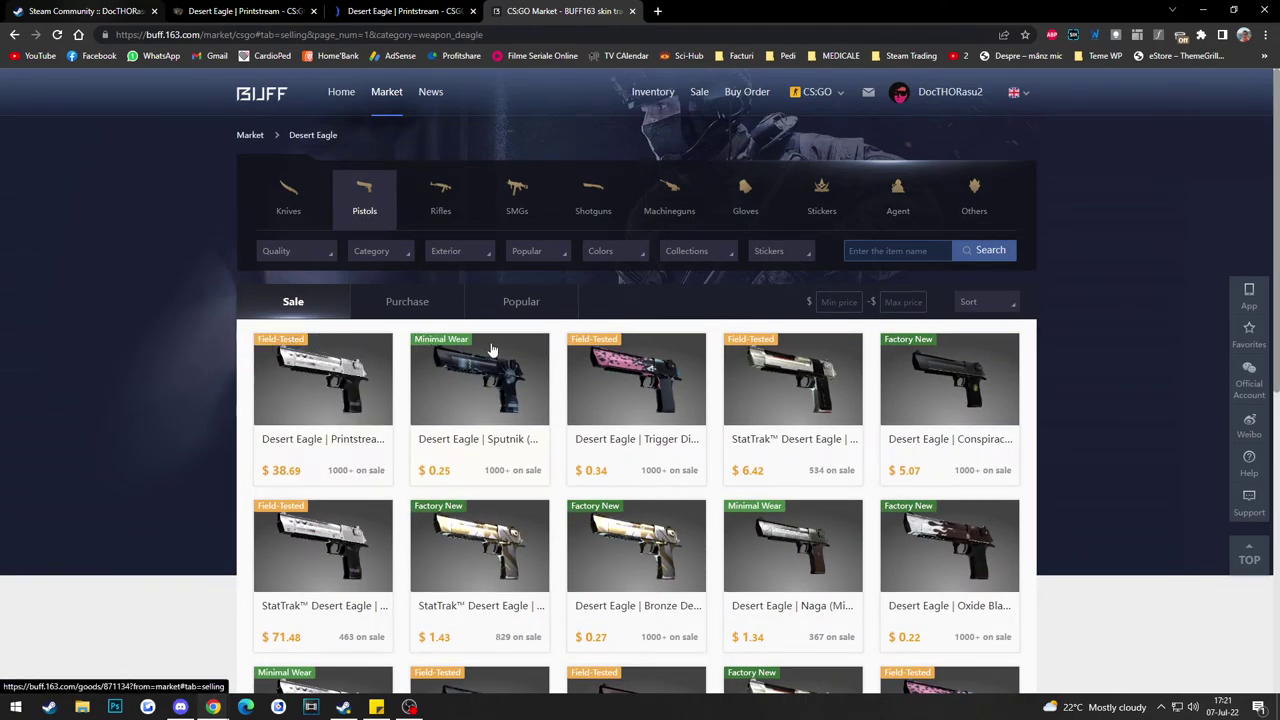
{"action": "mouse_move", "coordinate": [467, 260]}
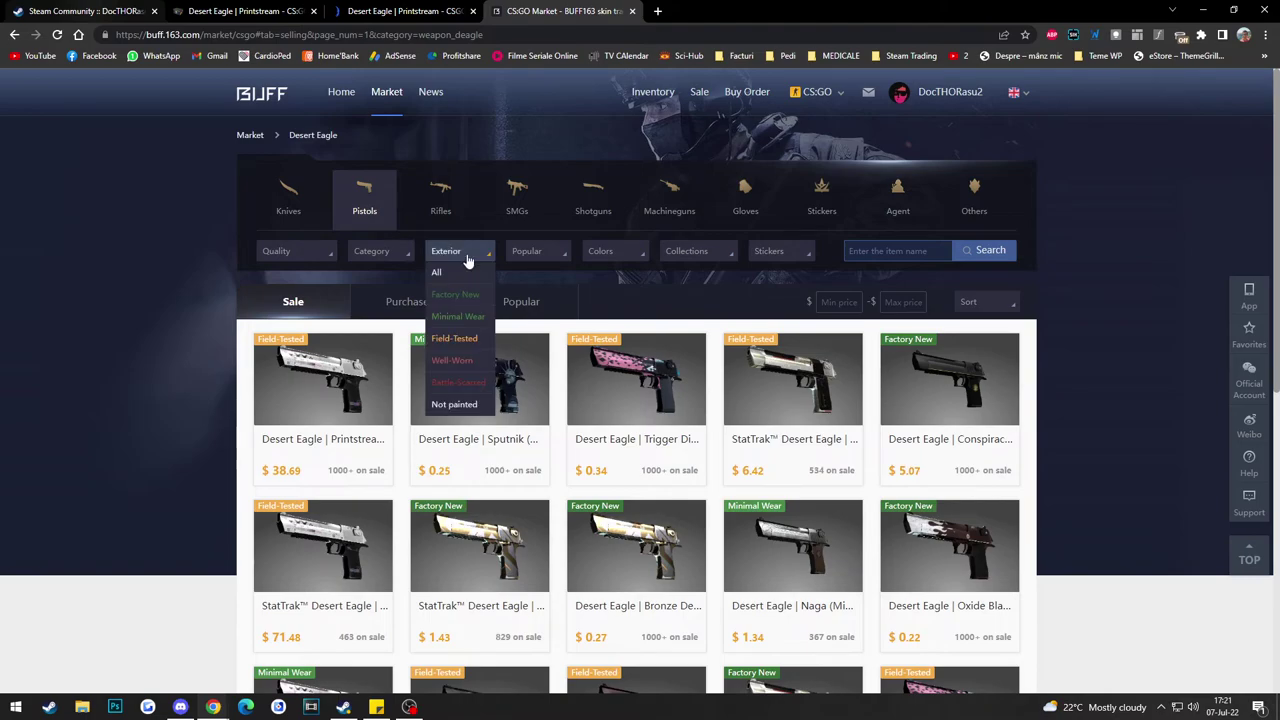
{"action": "left_click", "coordinate": [470, 339]}
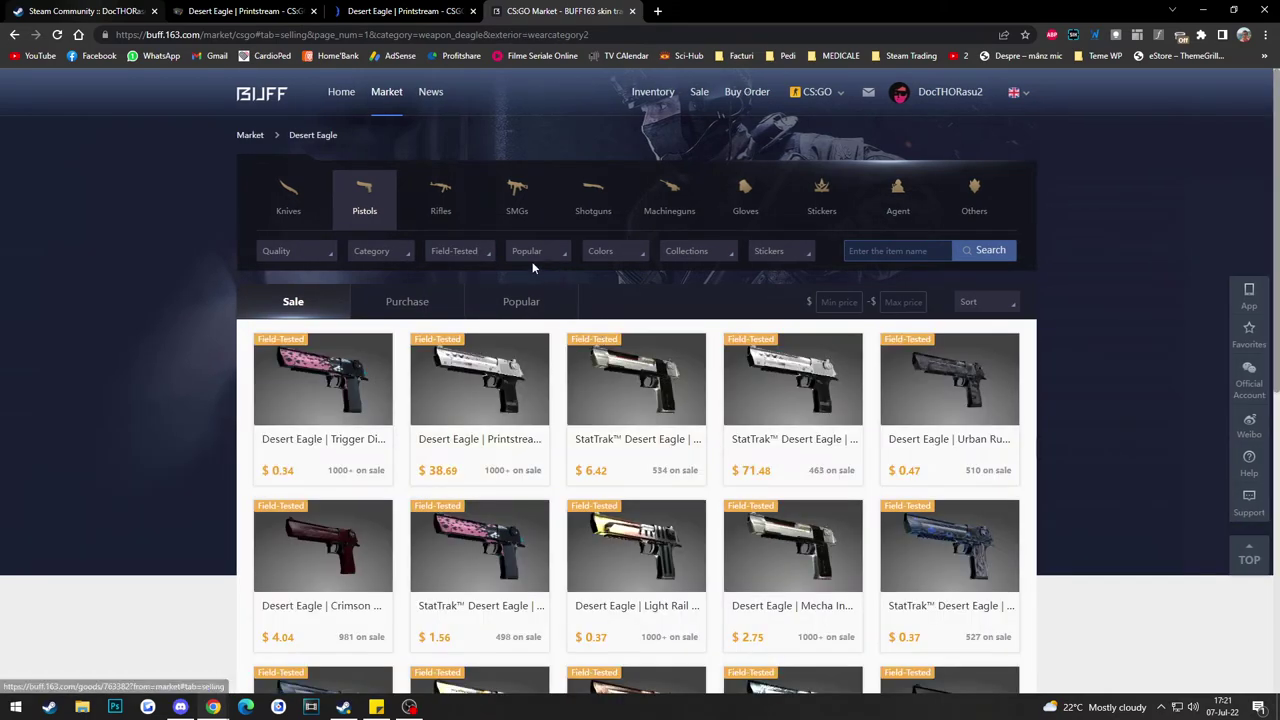
{"action": "mouse_move", "coordinate": [290, 252]}
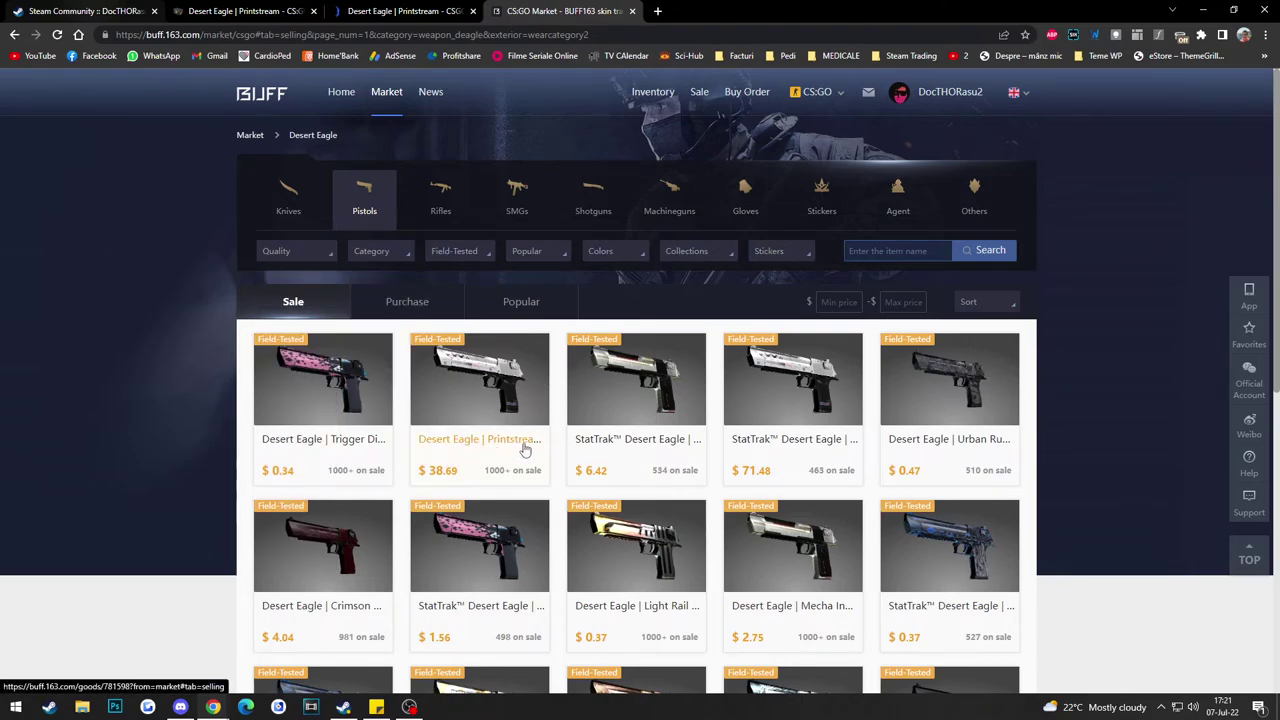
{"action": "left_click", "coordinate": [519, 388]}
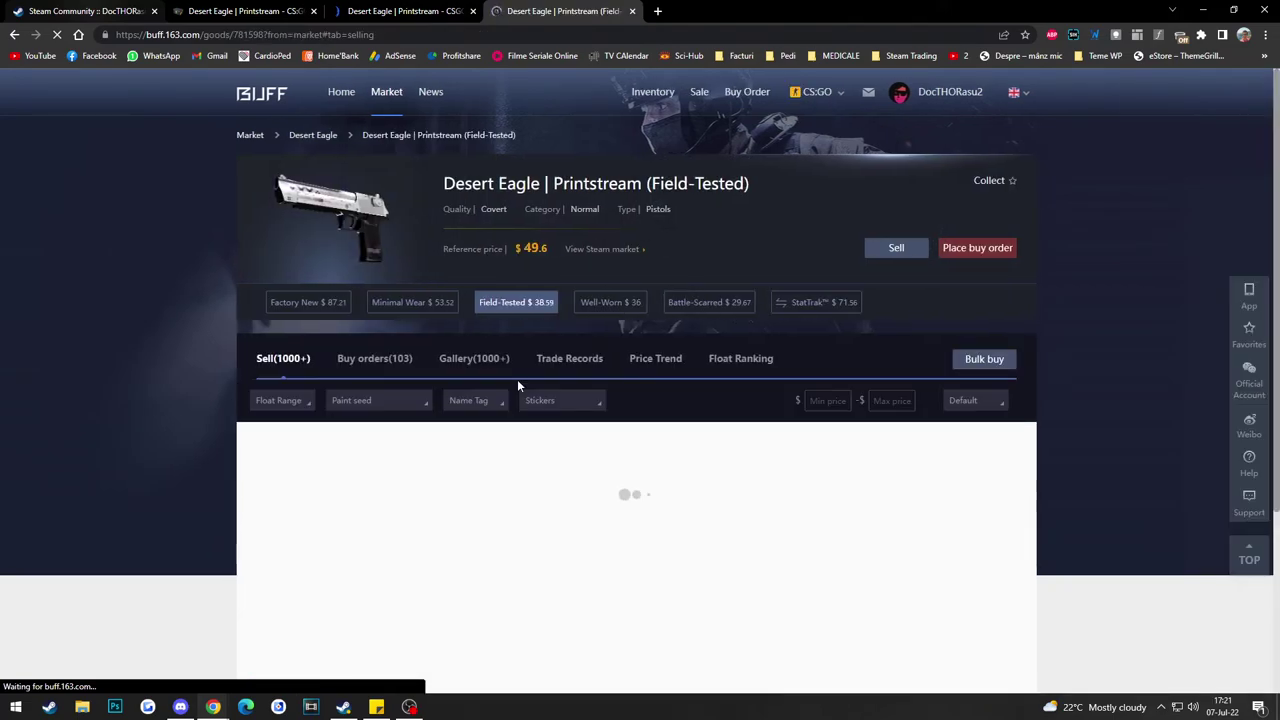
- Browse the Printstream Field-Tested sell offers, checking float values and prices from about $38.69
{"action": "scroll", "coordinate": [351, 363], "scroll_direction": "down", "scroll_amount": 2}
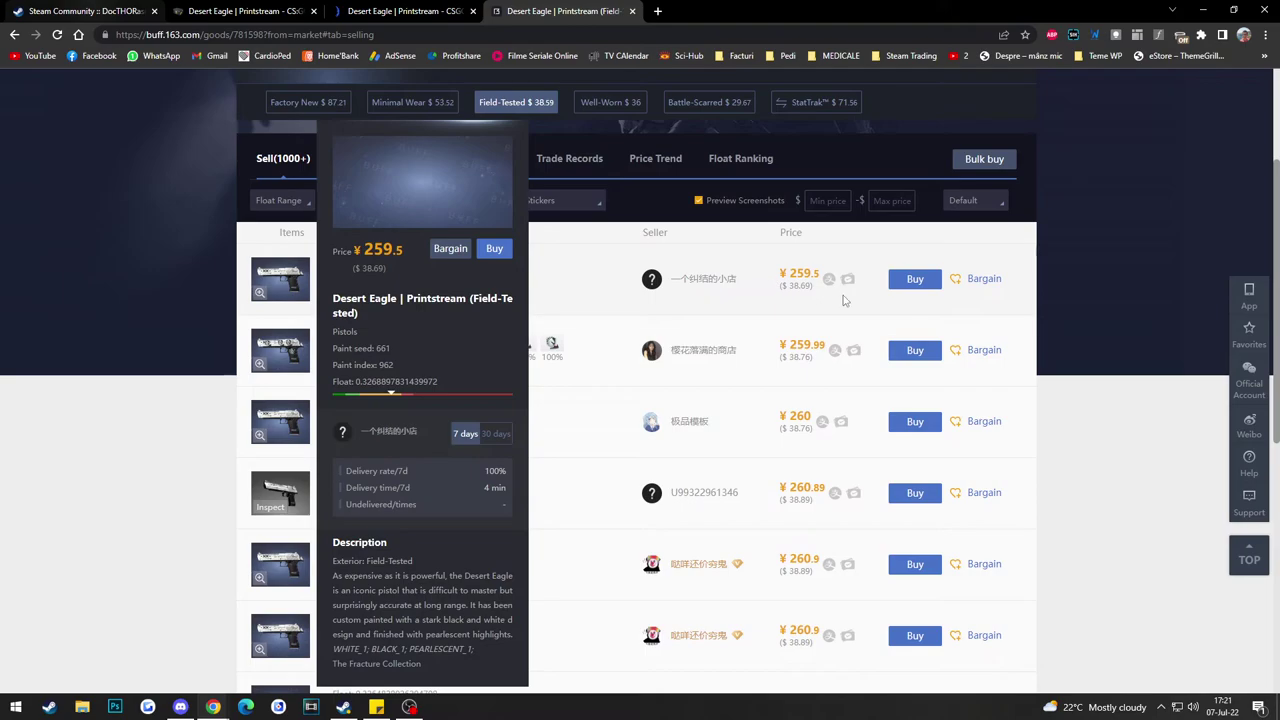
{"action": "mouse_move", "coordinate": [293, 281]}
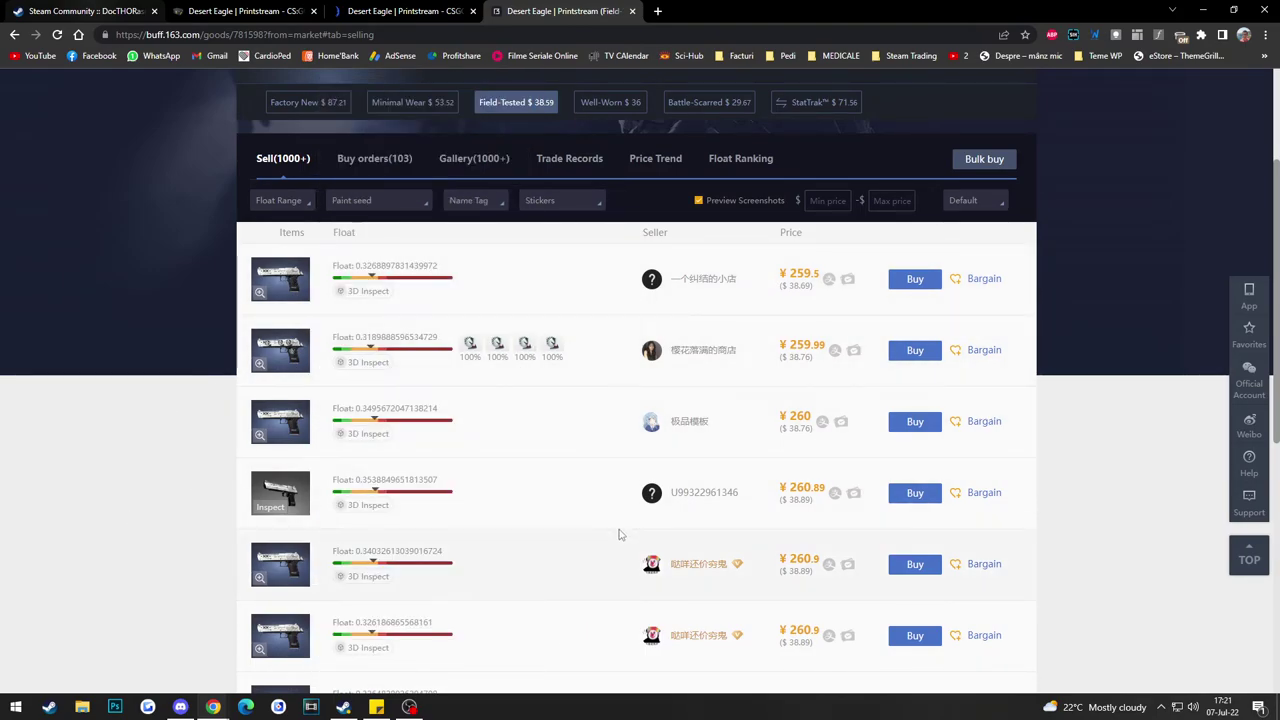
{"action": "scroll", "coordinate": [620, 525], "scroll_direction": "up", "scroll_amount": 1}
{"action": "scroll", "coordinate": [620, 525], "scroll_direction": "up", "scroll_amount": 2}
{"action": "scroll", "coordinate": [620, 523], "scroll_direction": "down", "scroll_amount": 2}
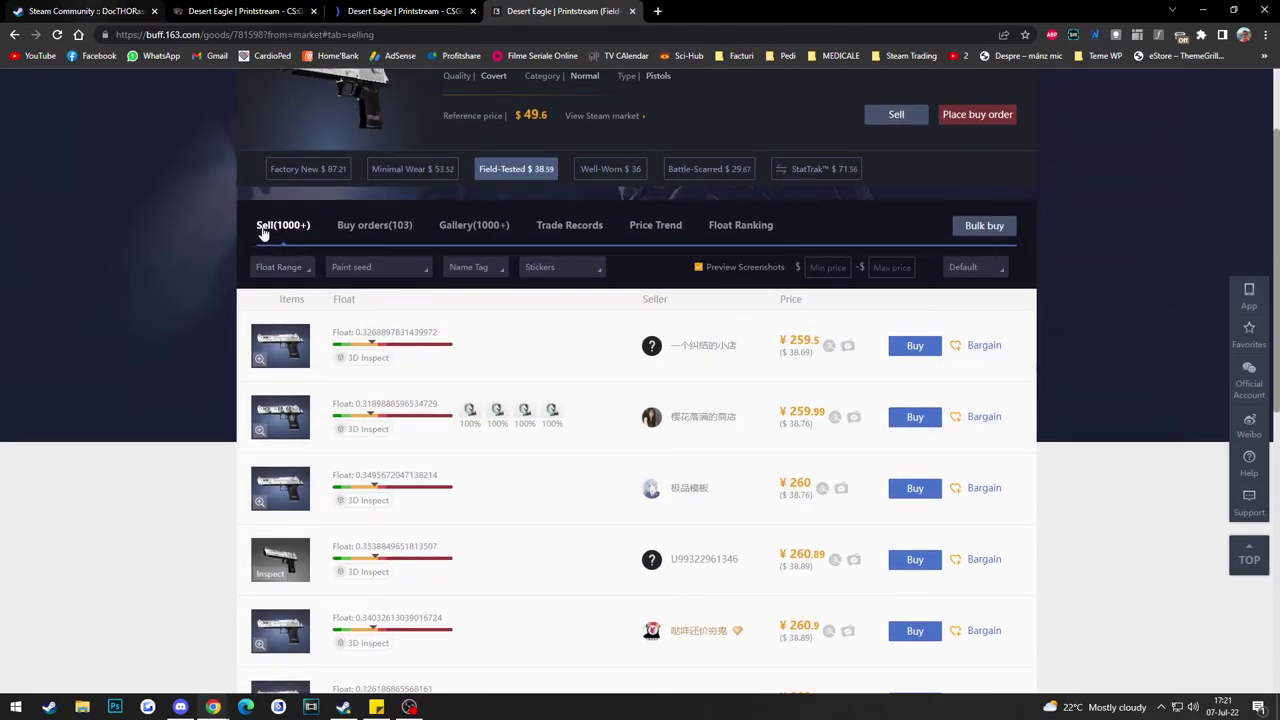